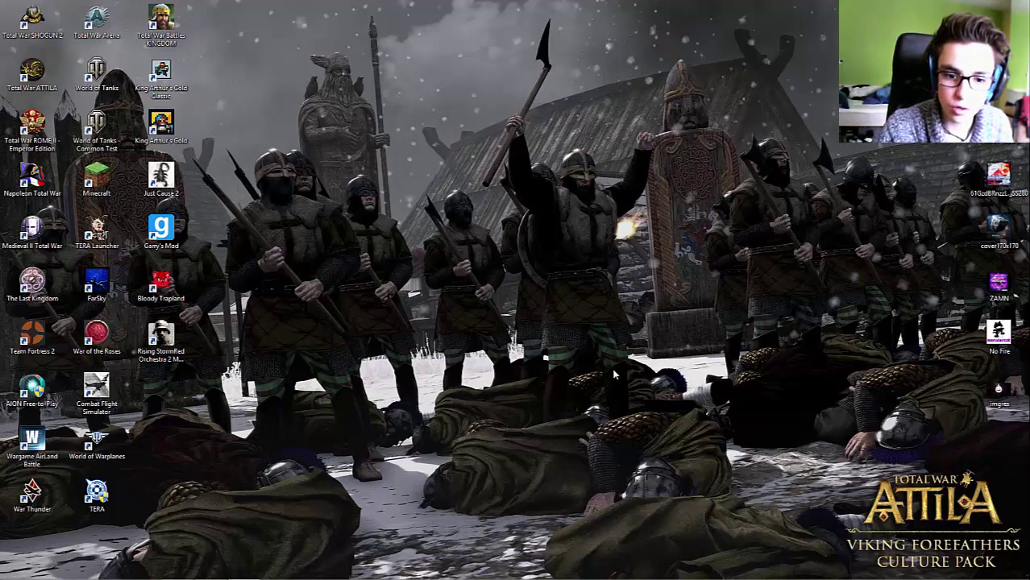
# Step: Inspect the web document, details and general properties of the Medieval II Total War desktop shortcut, then close them
pyautogui.click(185, 14)
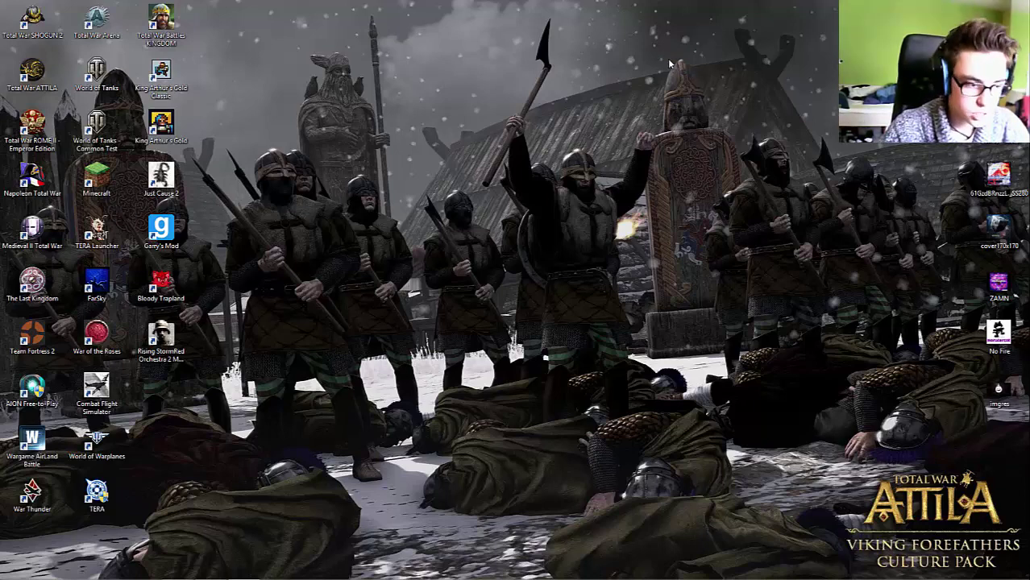
pyautogui.click(47, 235)
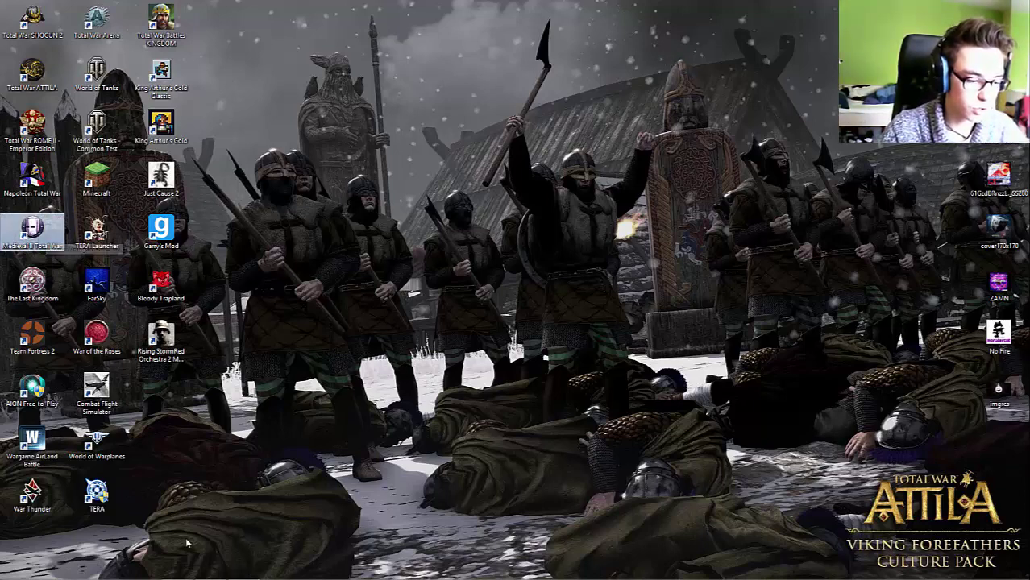
pyautogui.moveTo(77, 575)
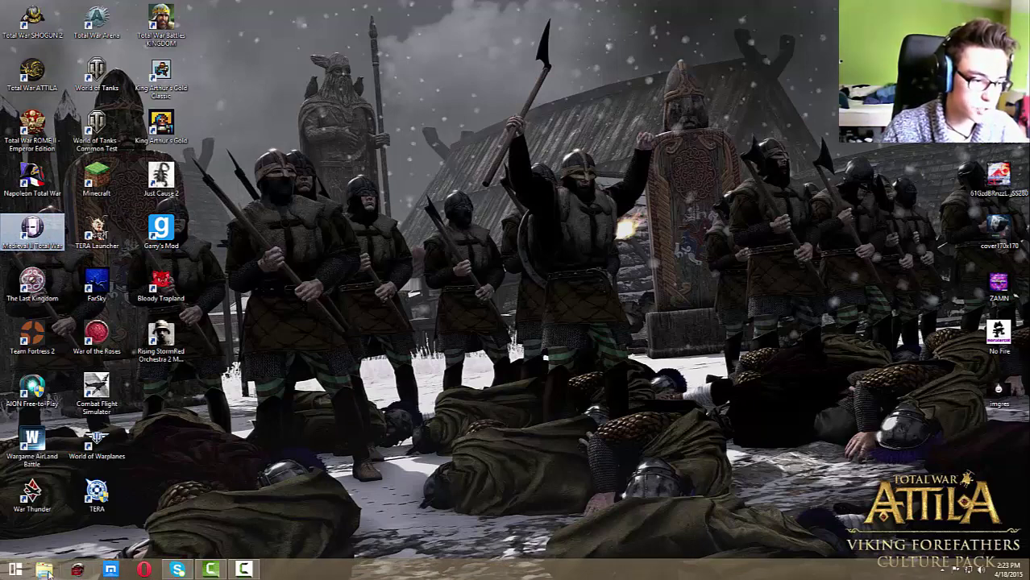
pyautogui.rightClick(47, 236)
pyautogui.click(81, 355)
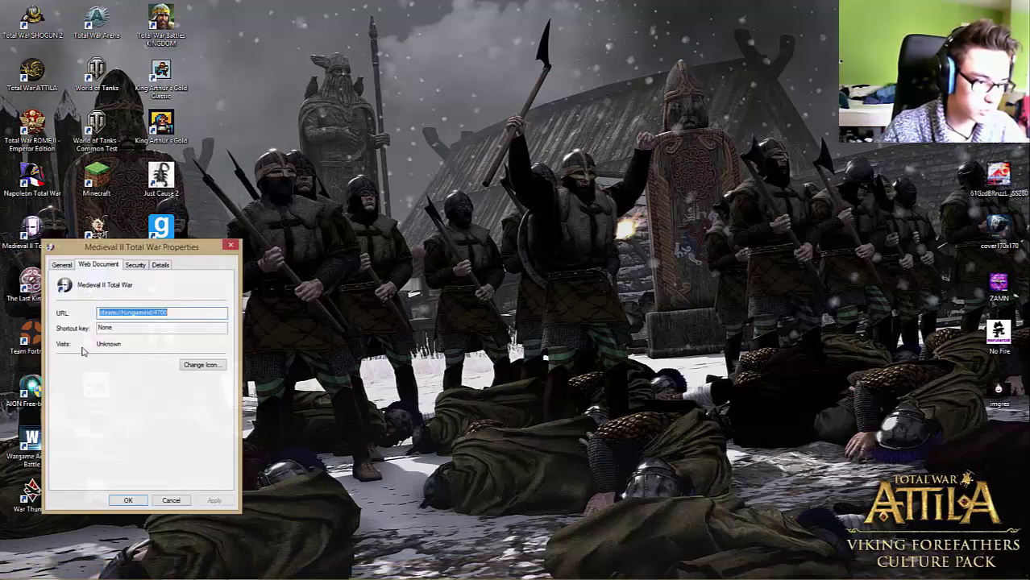
pyautogui.click(161, 265)
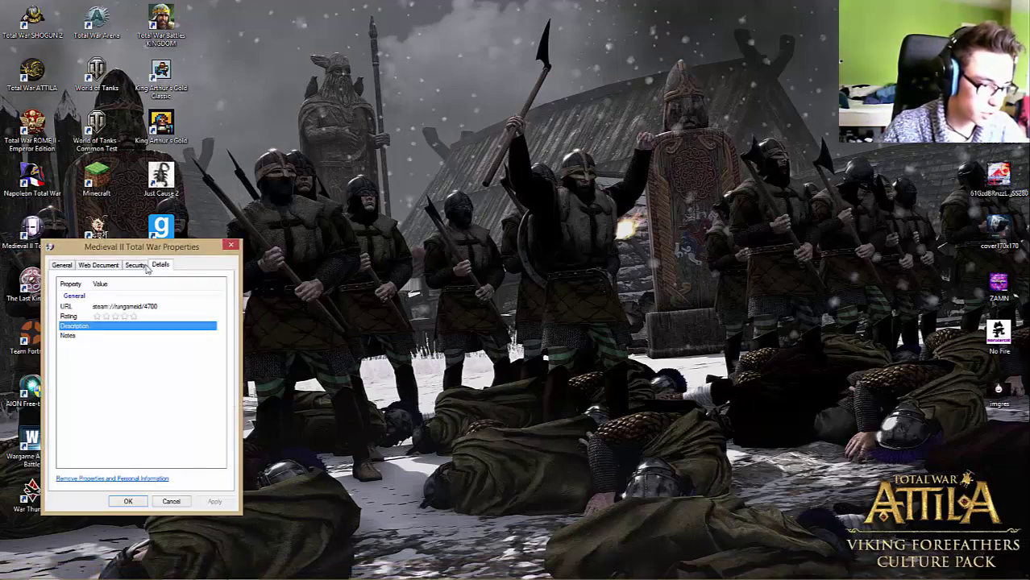
pyautogui.click(63, 266)
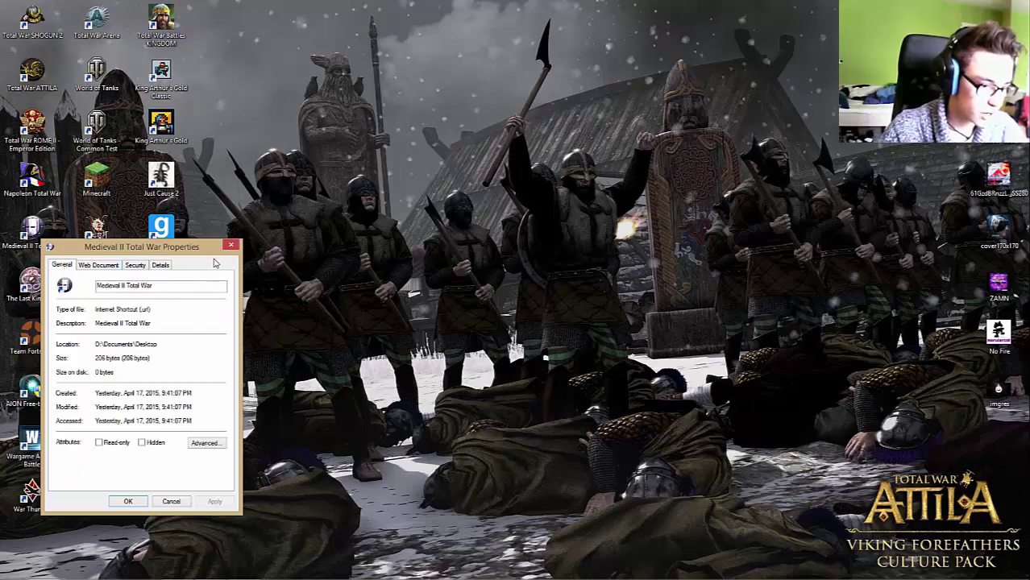
pyautogui.click(231, 245)
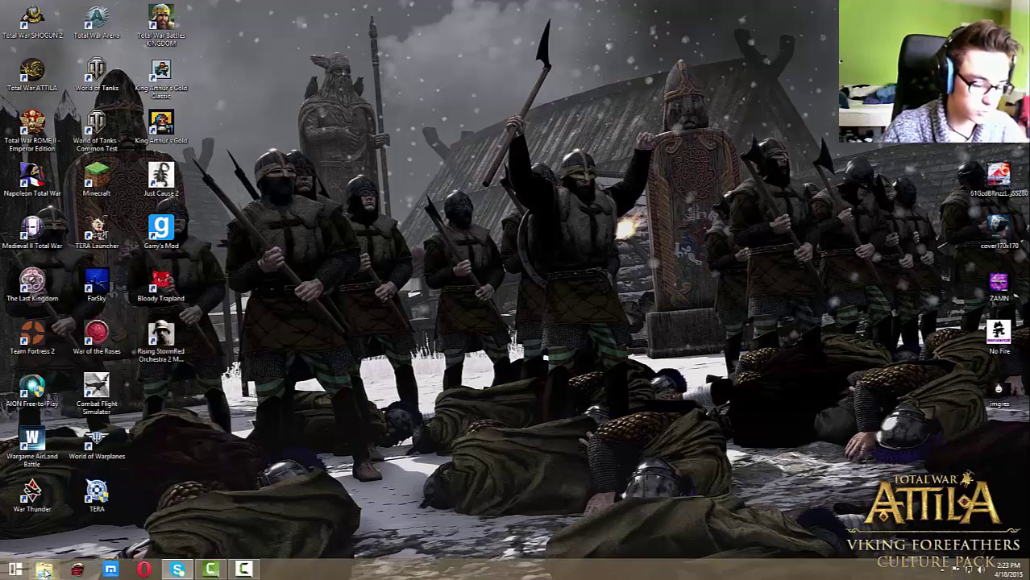
# Step: Switch to File Explorer and open the DiskHDD (D:) drive
pyautogui.click(44, 571)
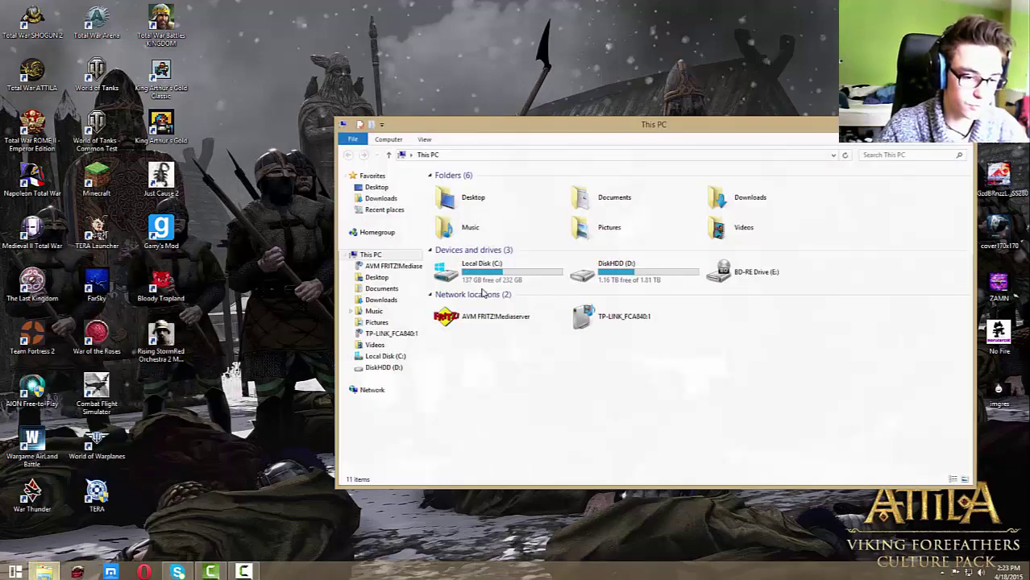
pyautogui.doubleClick(656, 272)
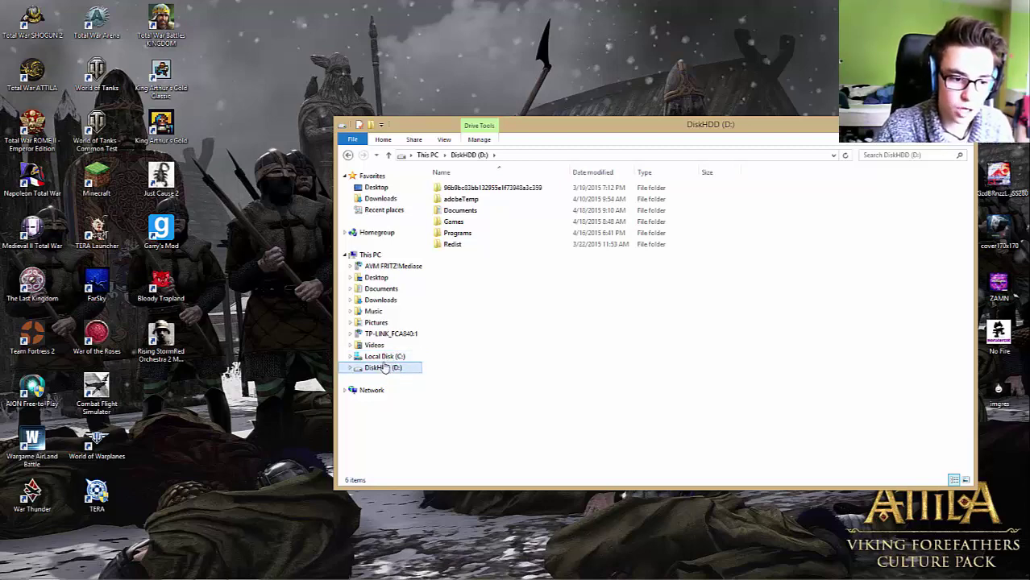
pyautogui.press('Up')
pyautogui.press('Down')
pyautogui.press('Up')
pyautogui.press('Down')
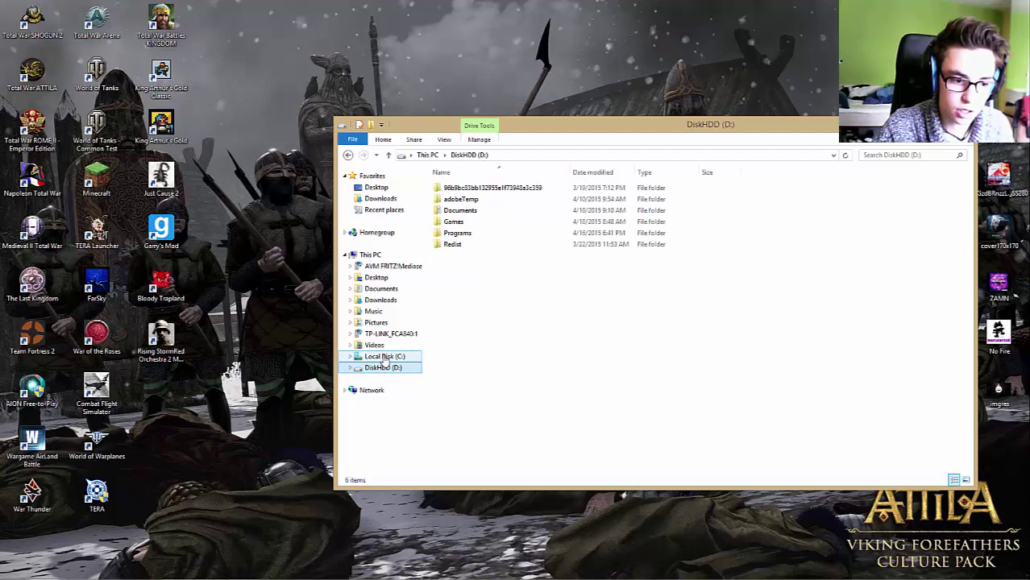
pyautogui.press('Up')
pyautogui.press('Down')
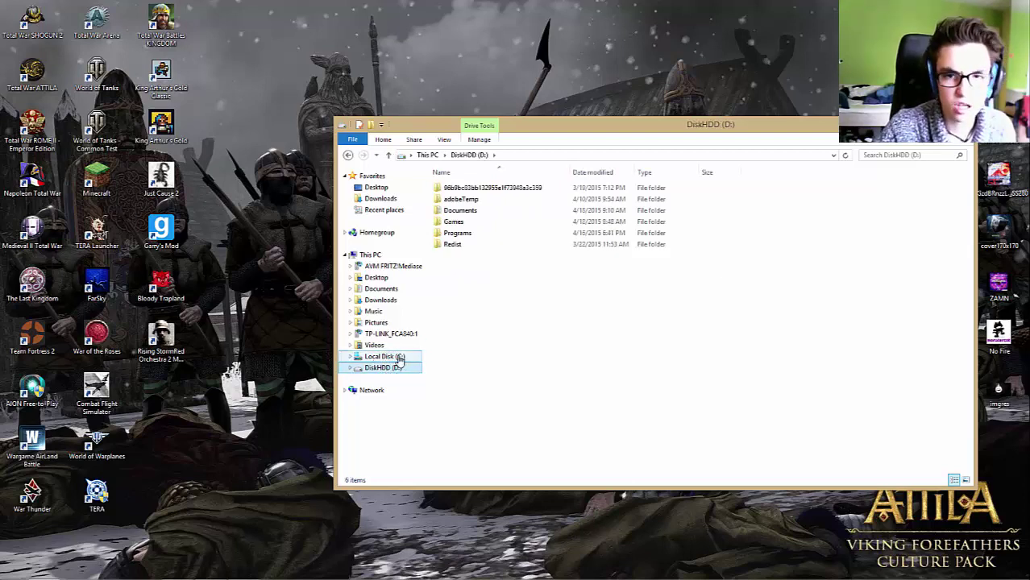
pyautogui.click(399, 357)
pyautogui.click(399, 370)
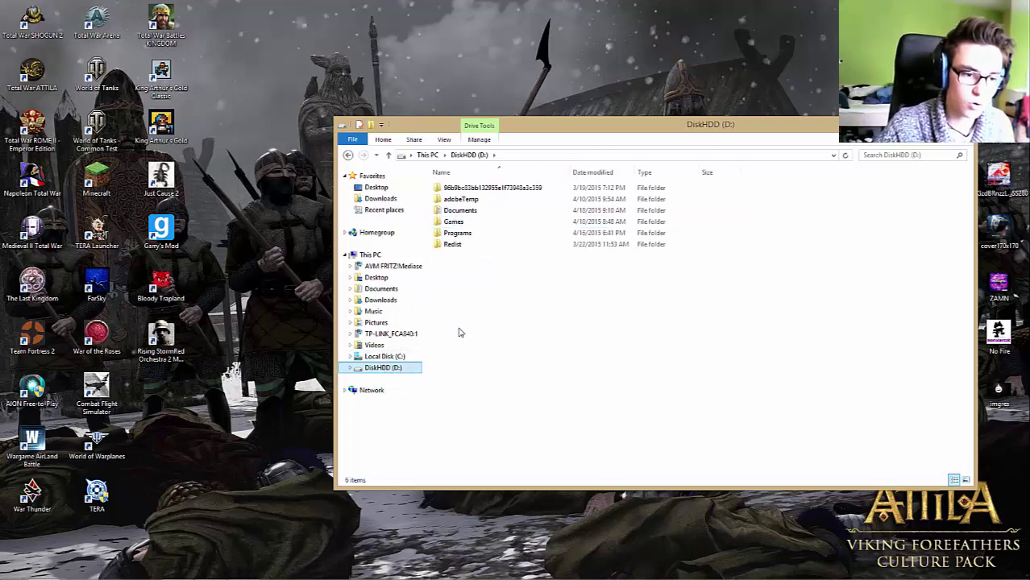
# Step: Go to the Games\Steam\steamapps\common\Medieval II Total War folder and maximize the folder window
pyautogui.doubleClick(454, 222)
pyautogui.doubleClick(458, 233)
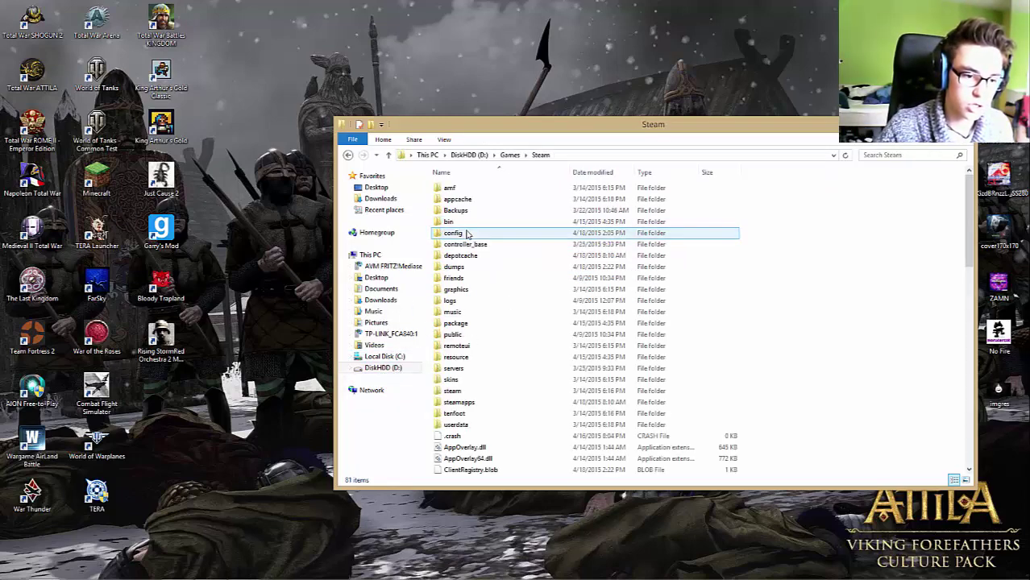
pyautogui.doubleClick(498, 405)
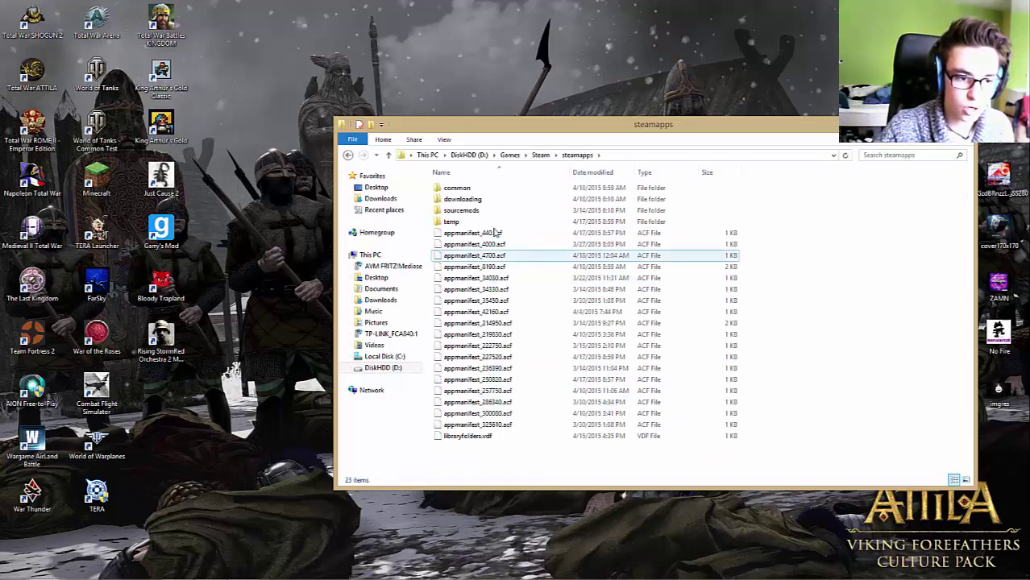
pyautogui.doubleClick(477, 190)
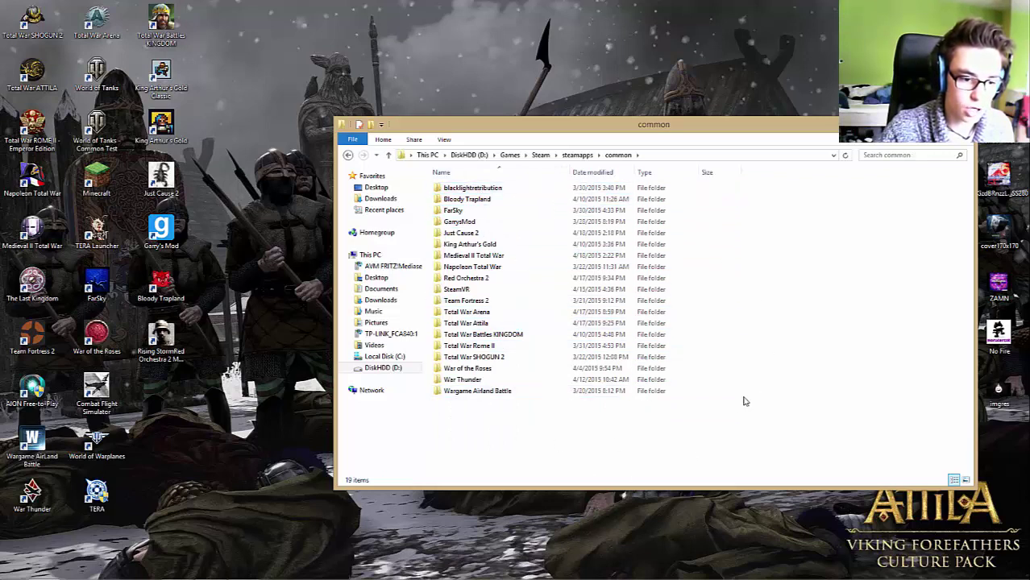
pyautogui.doubleClick(484, 258)
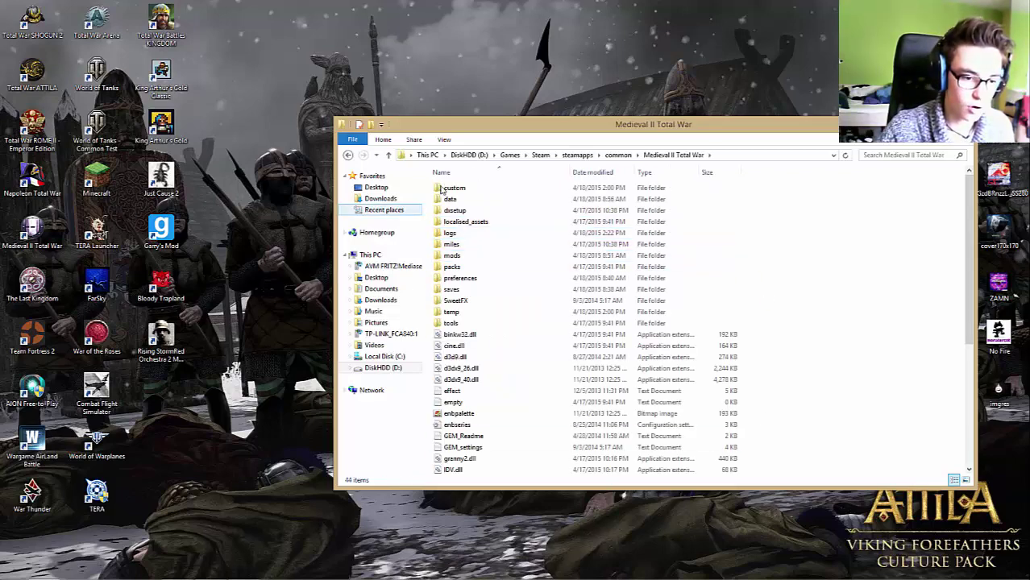
pyautogui.scroll(-2, 613, 299)
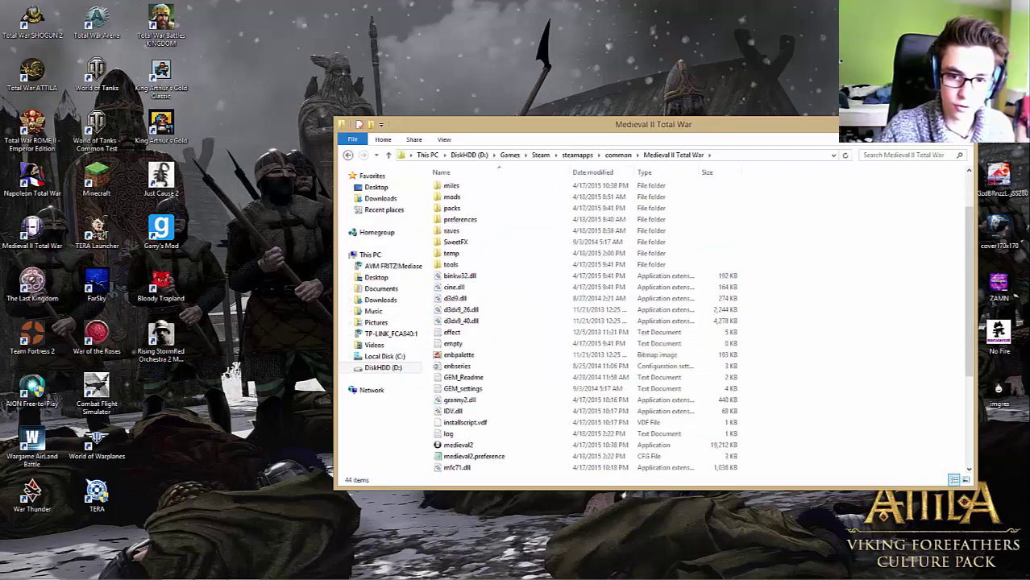
pyautogui.press('super+Up')
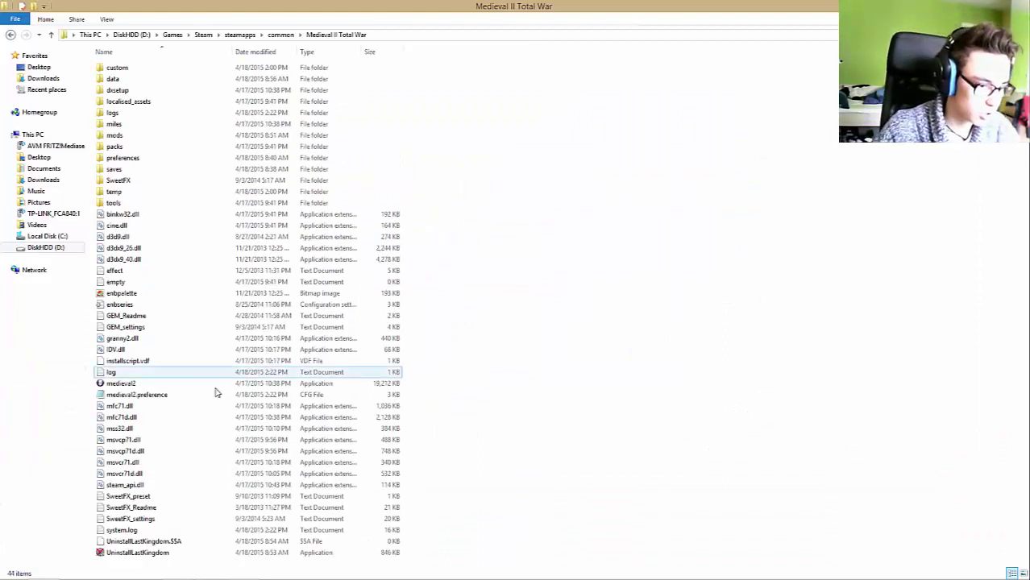
# Step: Open the medieval2.preference file in Notepad and move its window clear of the file list
pyautogui.click(206, 497)
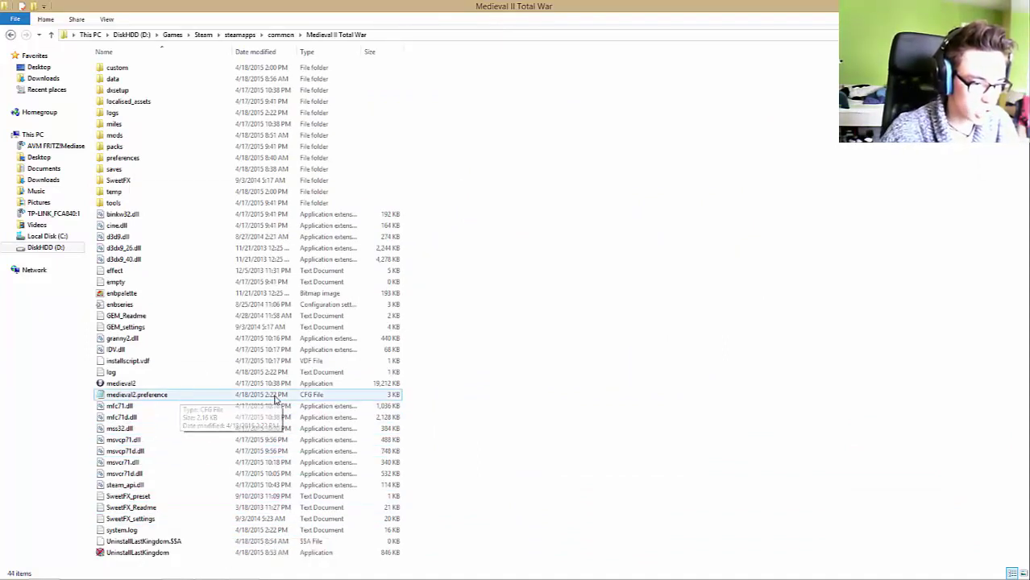
pyautogui.click(161, 396)
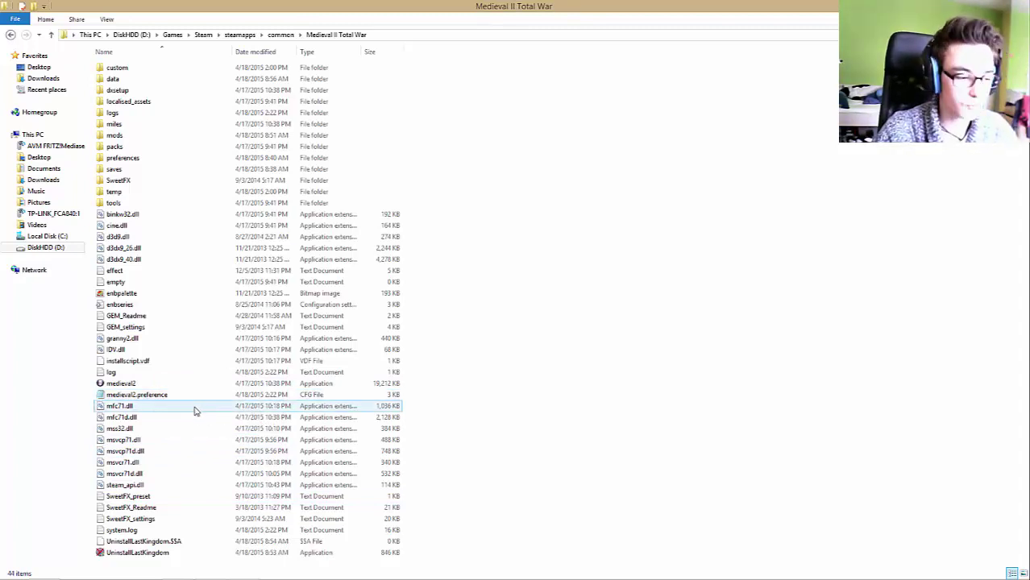
pyautogui.doubleClick(150, 395)
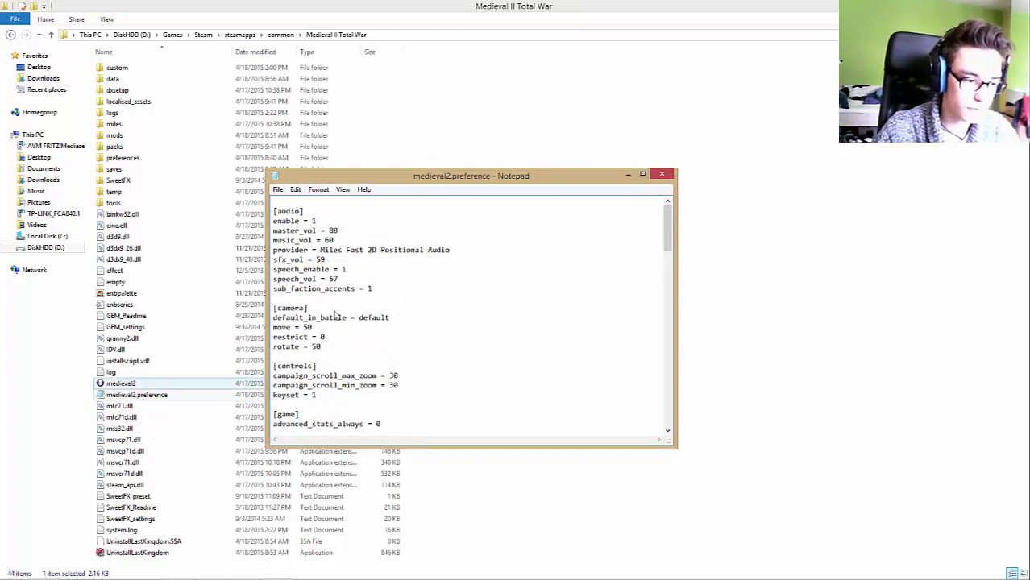
pyautogui.moveTo(529, 178); pyautogui.dragTo(670, 85)
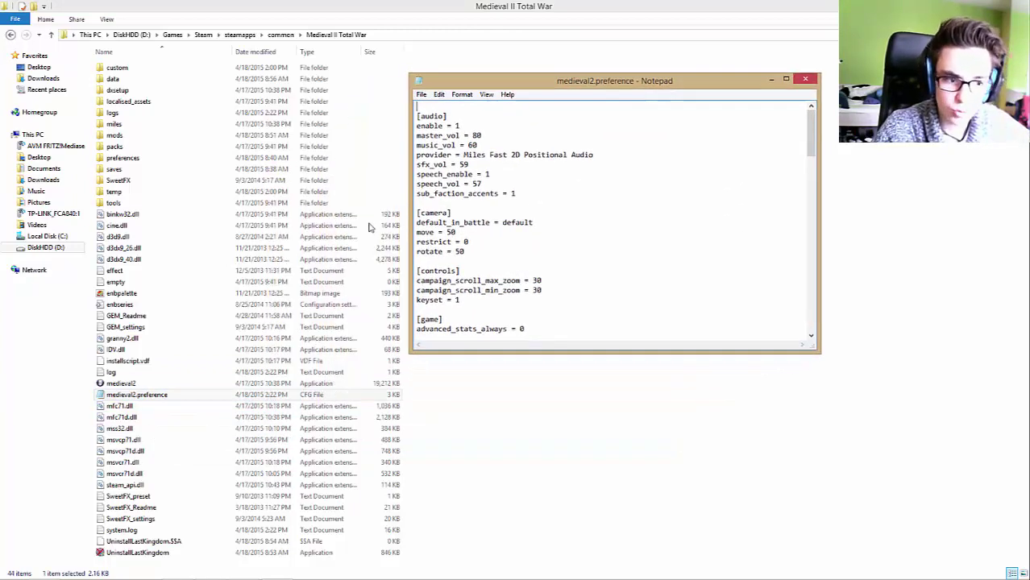
# Step: Examine the programs offered for opening medieval2.preference, including browsing for another app on this PC, without choosing one
pyautogui.rightClick(150, 394)
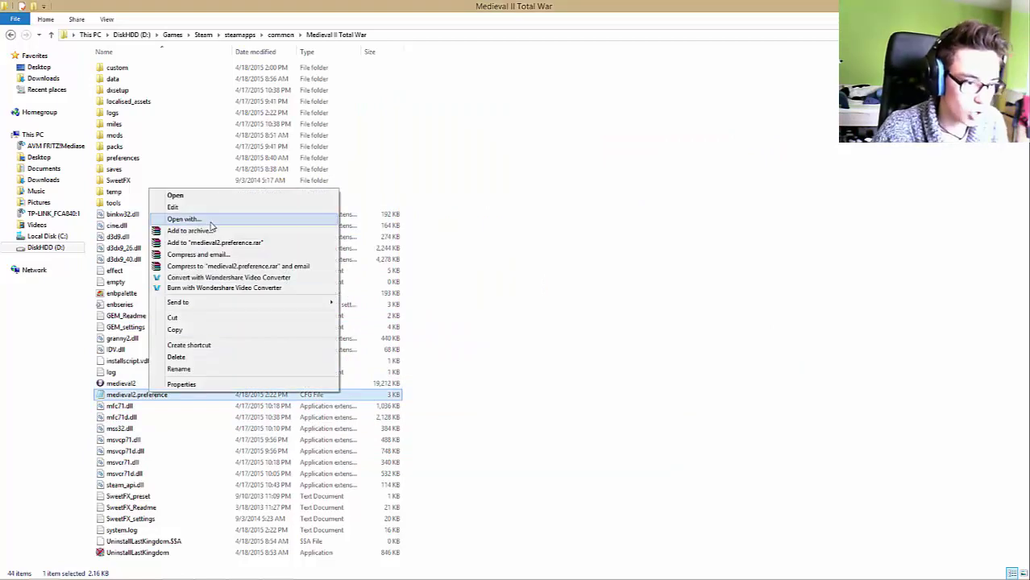
pyautogui.click(209, 221)
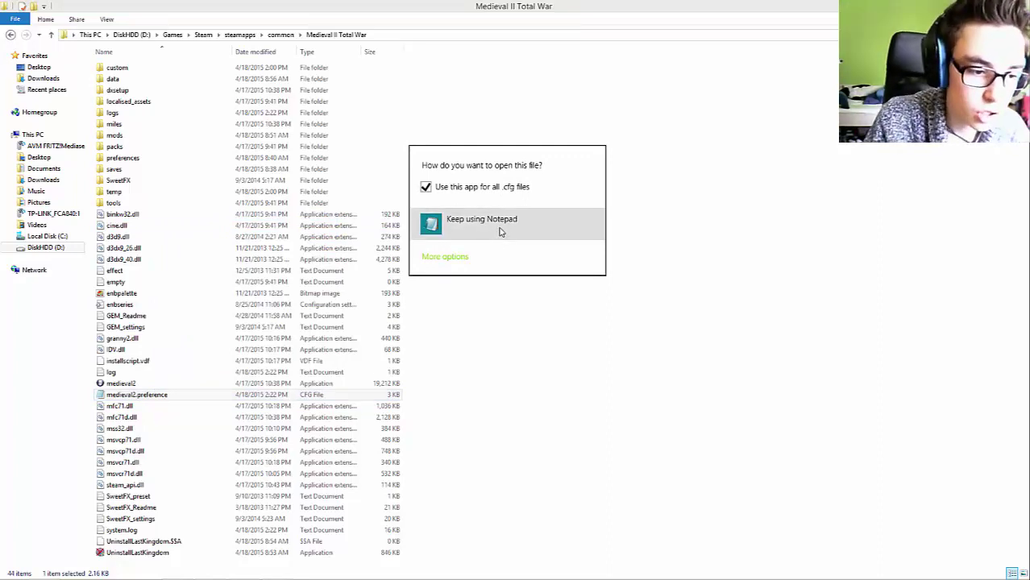
pyautogui.click(448, 257)
pyautogui.scroll(-5, 512, 256)
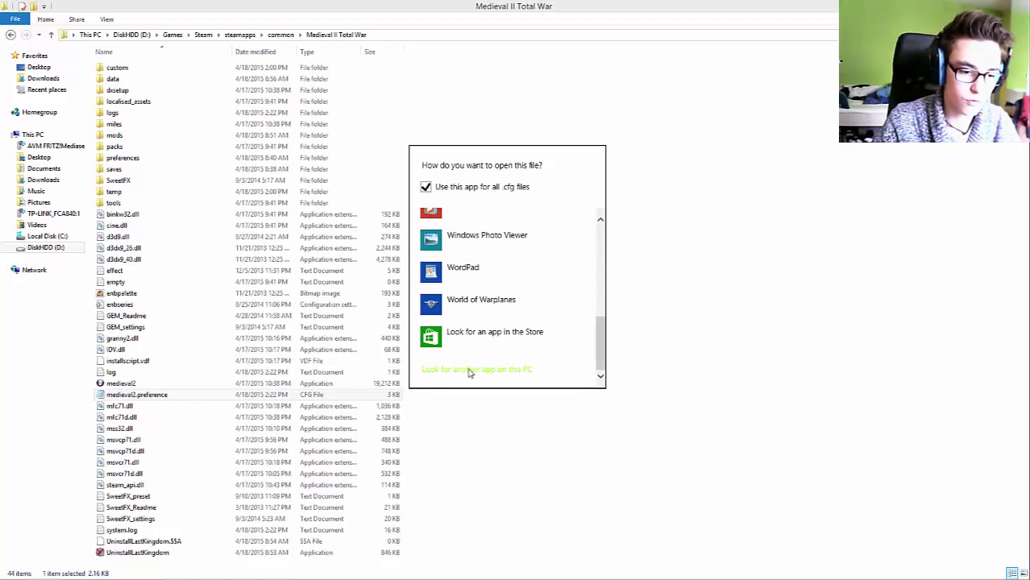
pyautogui.click(522, 371)
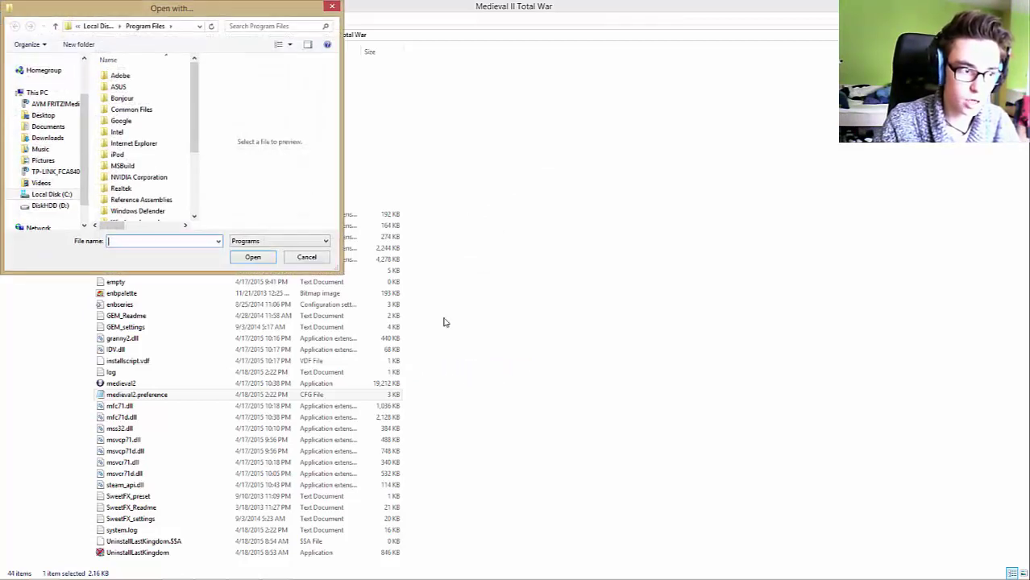
pyautogui.click(333, 8)
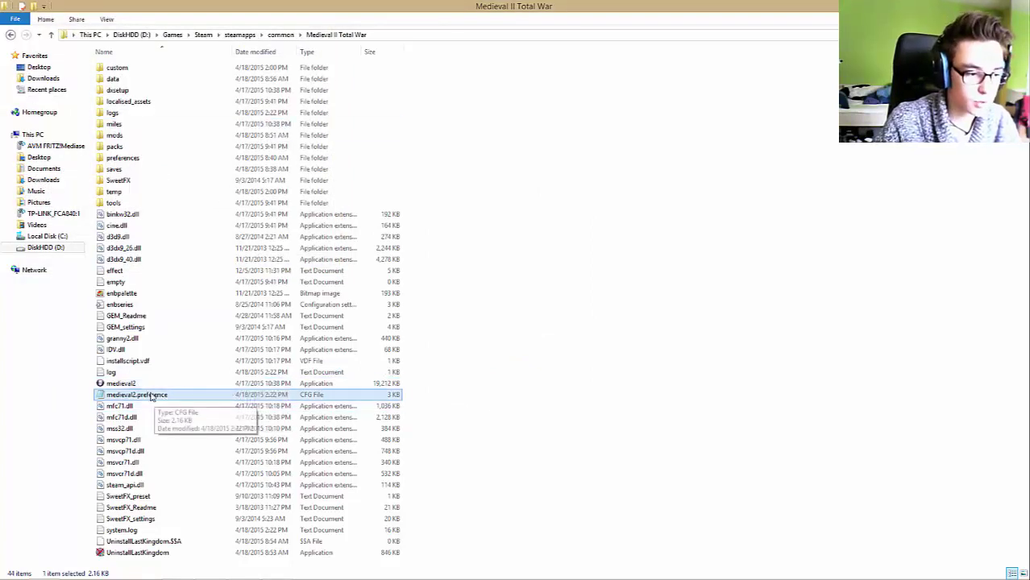
pyautogui.doubleClick(149, 395)
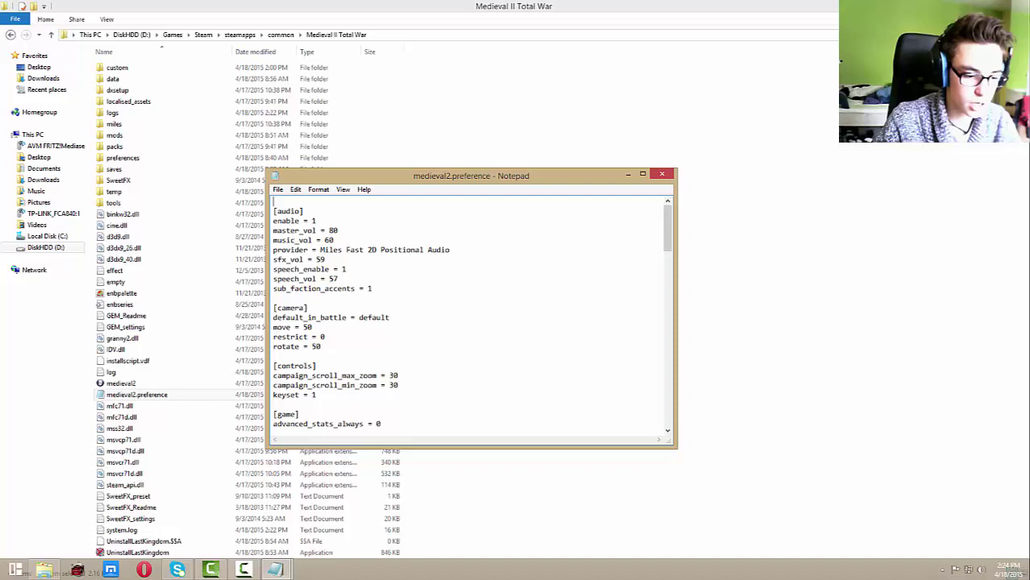
pyautogui.moveTo(275, 570)
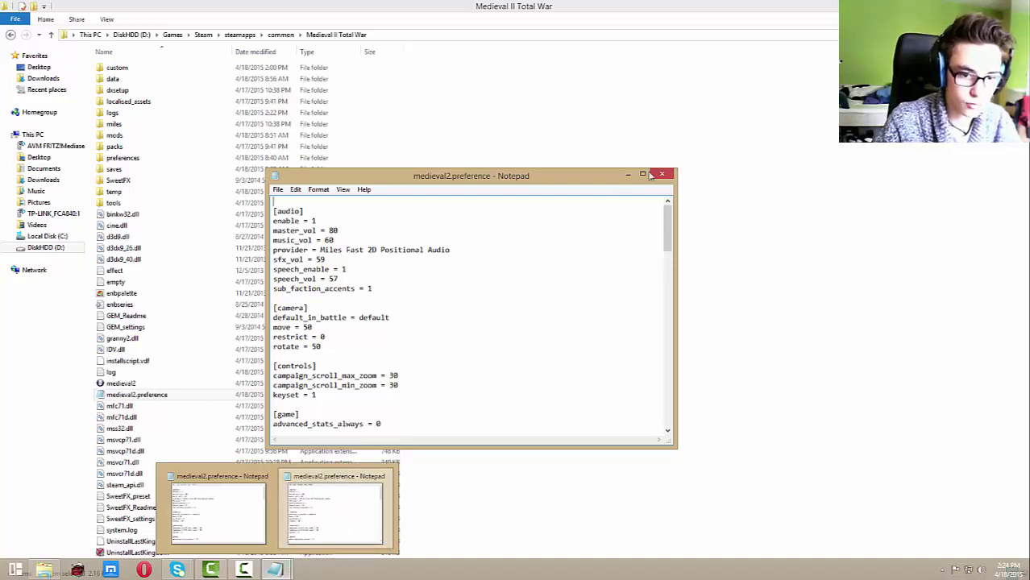
pyautogui.click(385, 477)
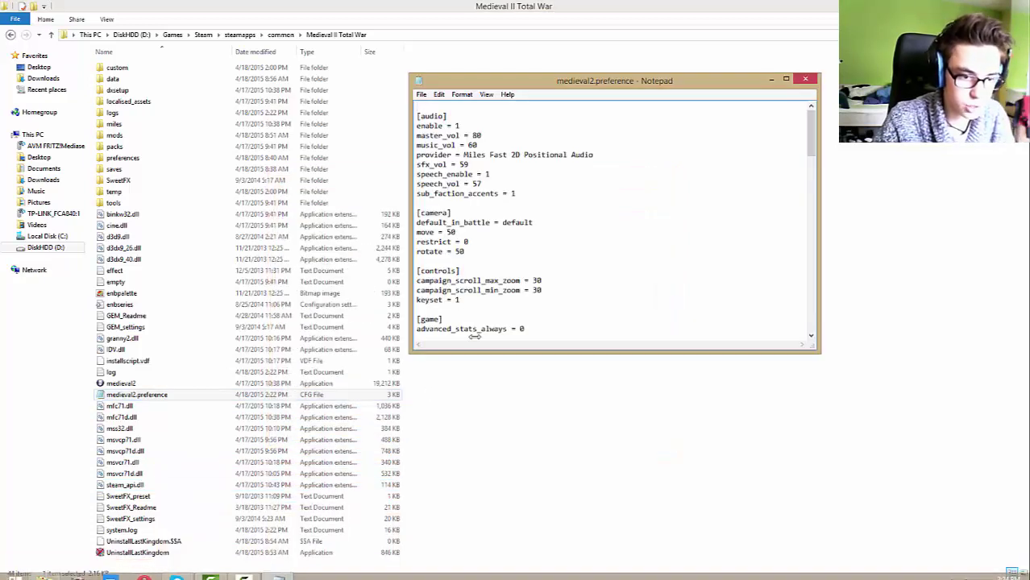
# Step: Maximize the medieval2.preference window, find the [video] section and select its heading
pyautogui.click(786, 79)
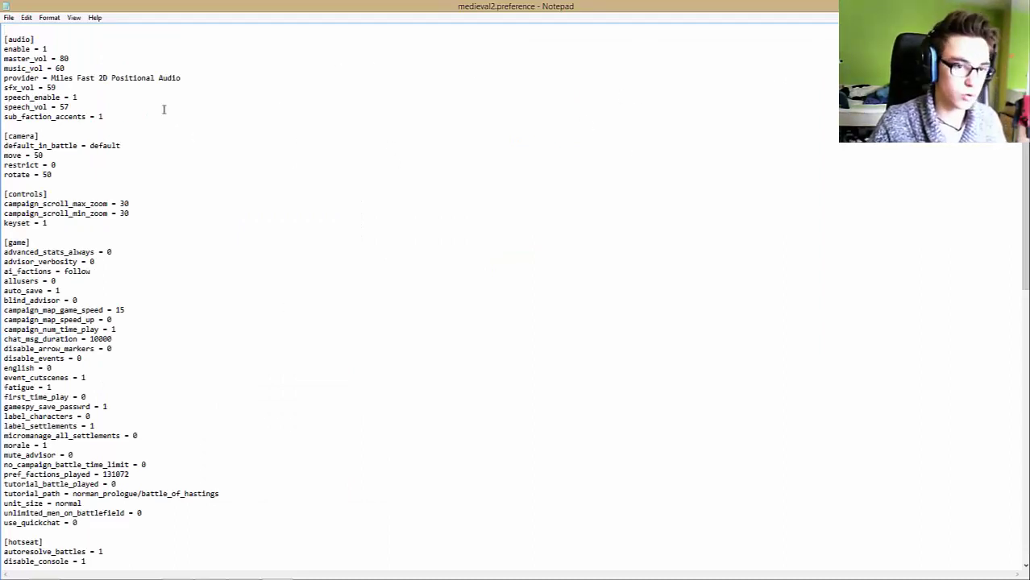
pyautogui.scroll(-2, 163, 108)
pyautogui.scroll(-7, 163, 74)
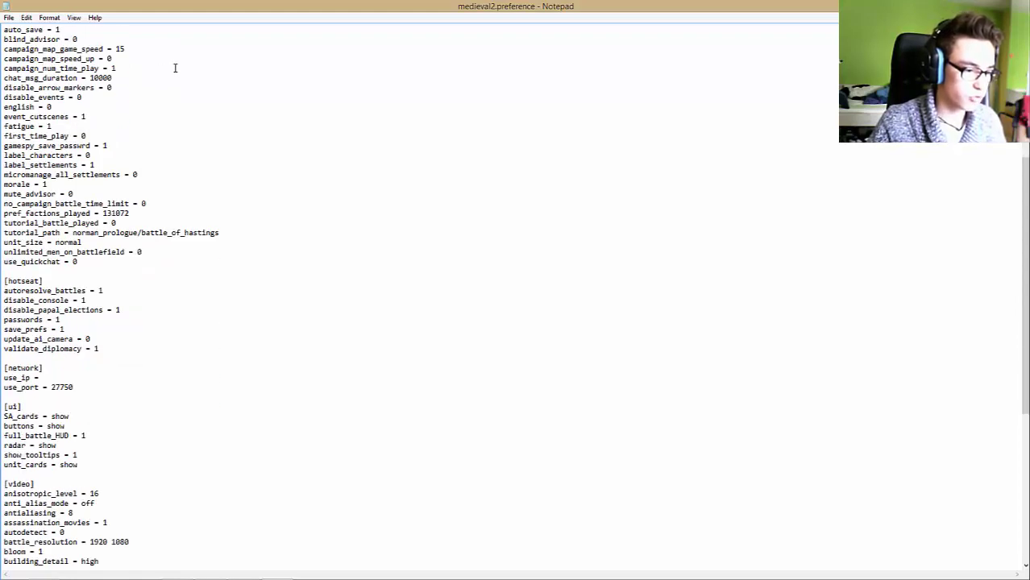
pyautogui.scroll(-2, 175, 68)
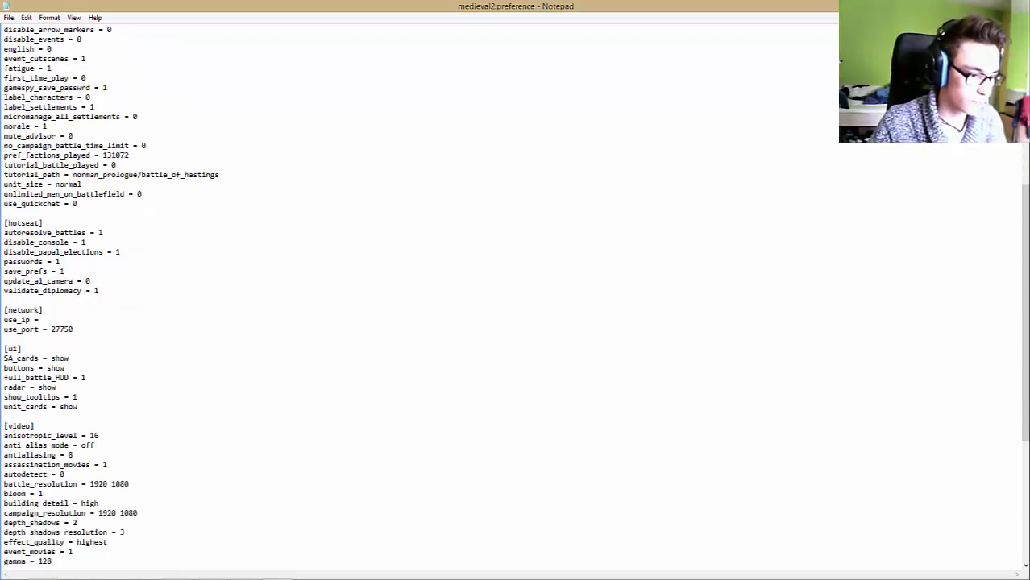
pyautogui.moveTo(4, 425); pyautogui.dragTo(34, 425)
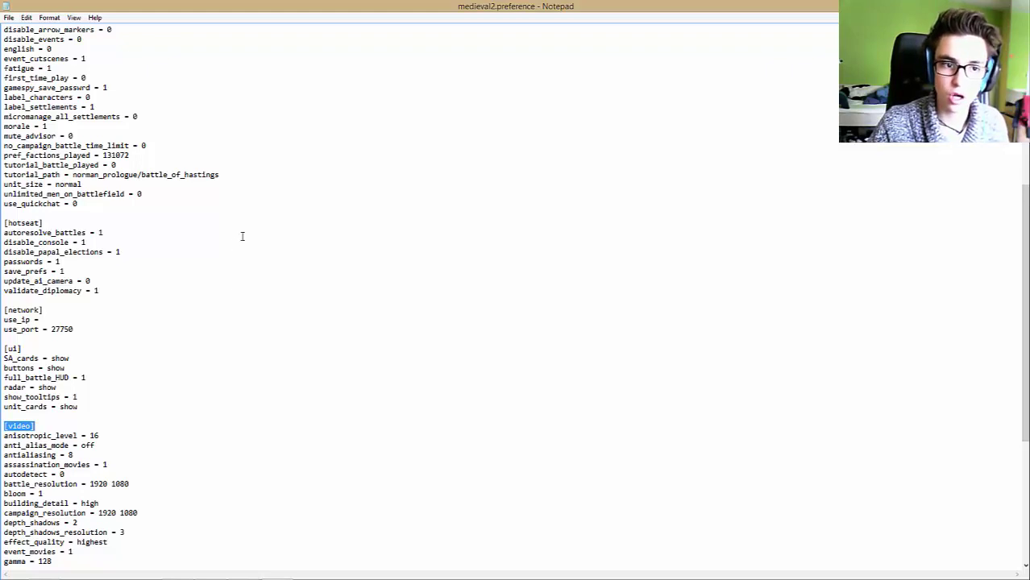
pyautogui.scroll(-2, 268, 248)
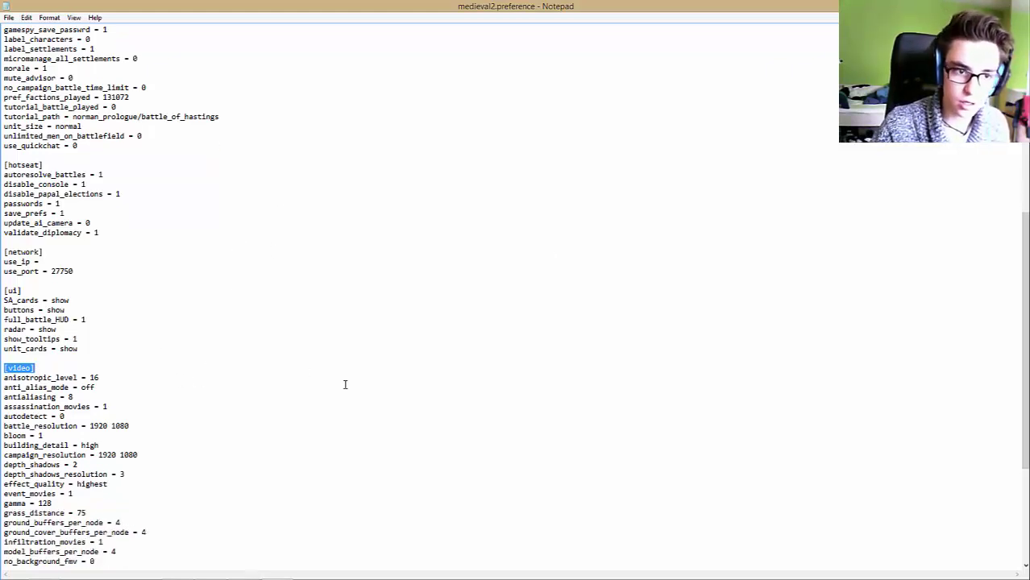
# Step: Add the line windowed = true below the widescreen setting at the end of the [video] section
pyautogui.scroll(-7, 36, 367)
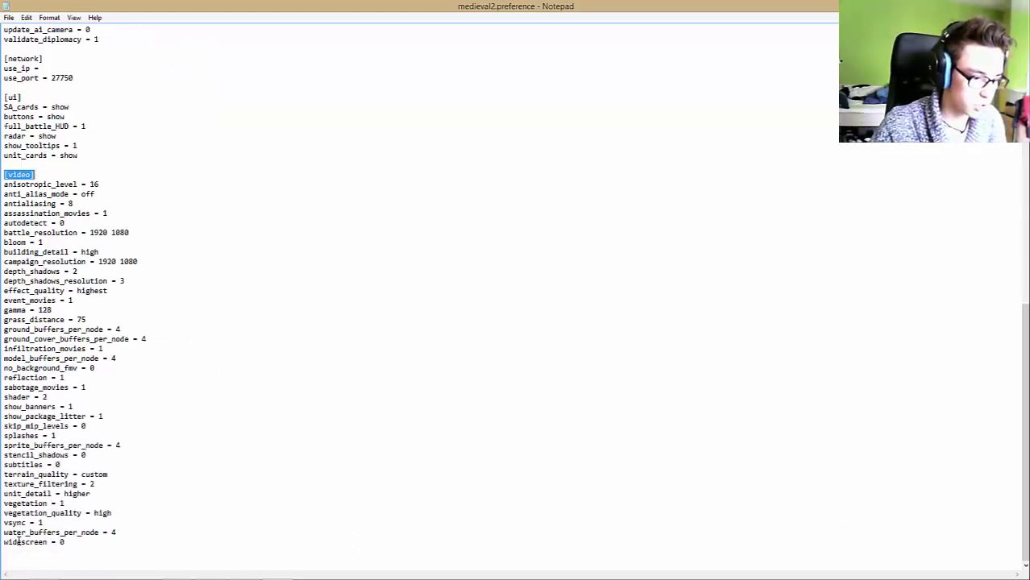
pyautogui.moveTo(5, 543); pyautogui.dragTo(62, 542)
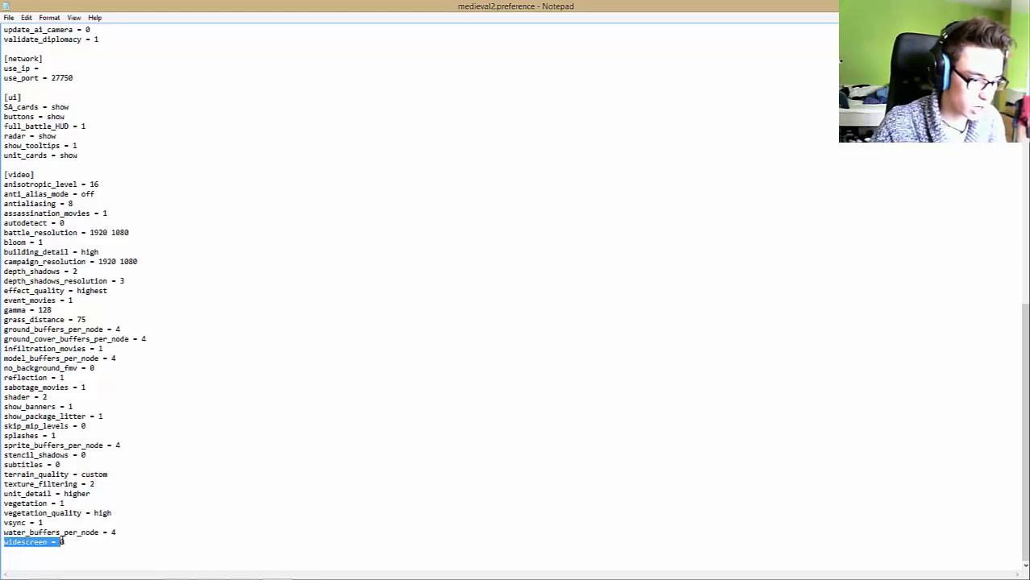
pyautogui.click(203, 549)
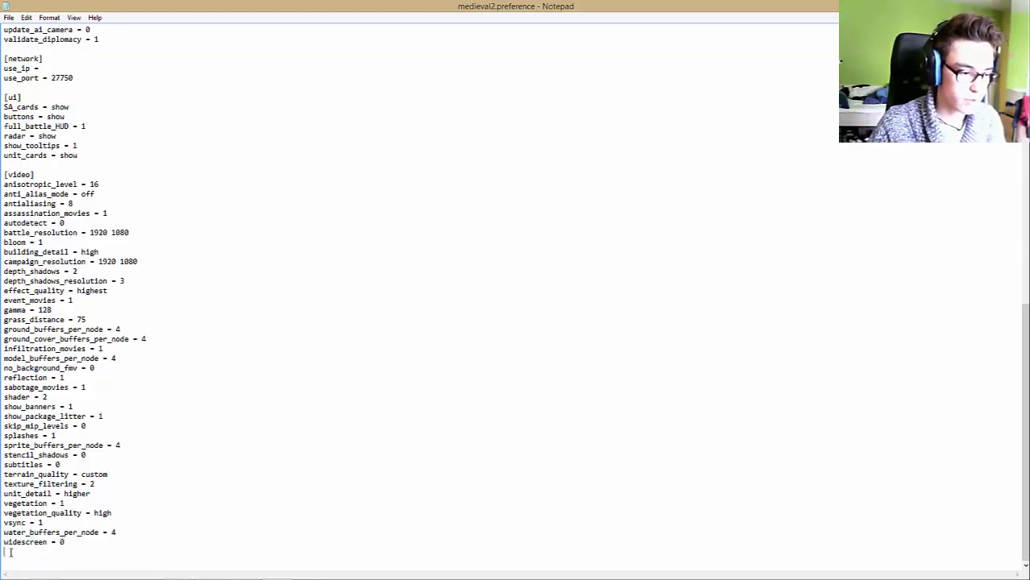
pyautogui.write('win')
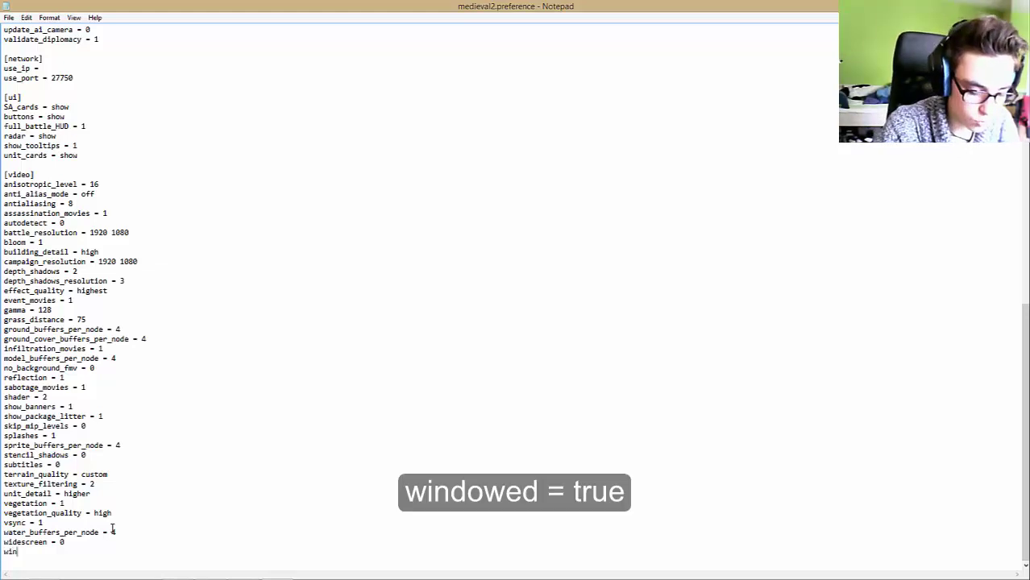
pyautogui.write('dowed = true')
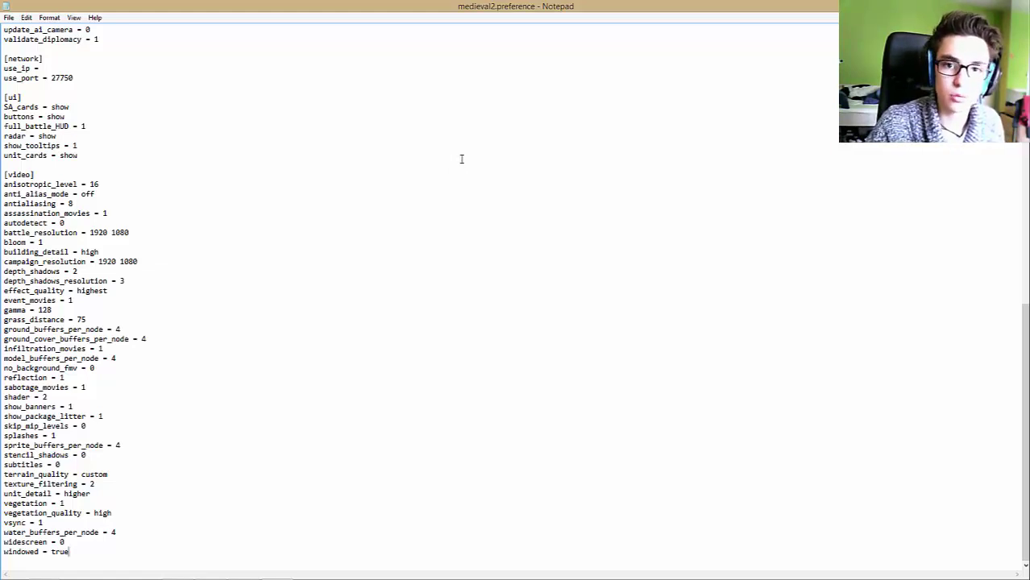
# Step: Save medieval2.preference and close it
pyautogui.click(8, 18)
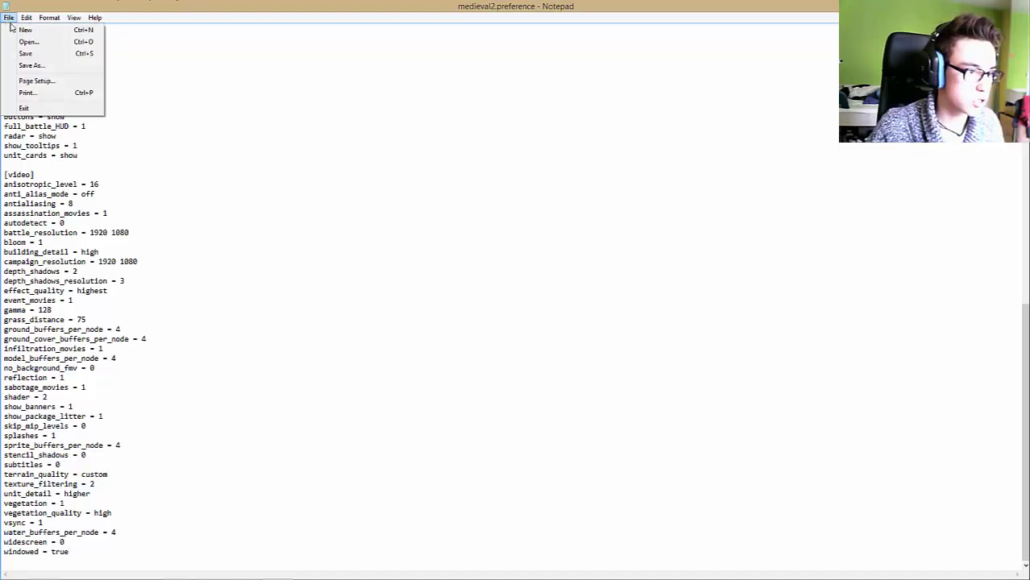
pyautogui.click(46, 54)
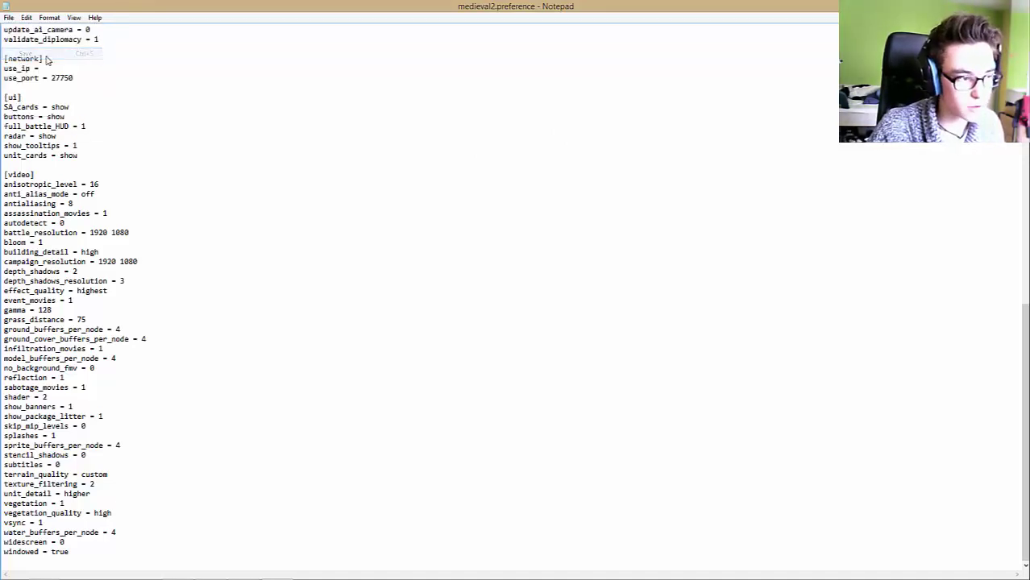
pyautogui.hotkey('alt', 'F4')
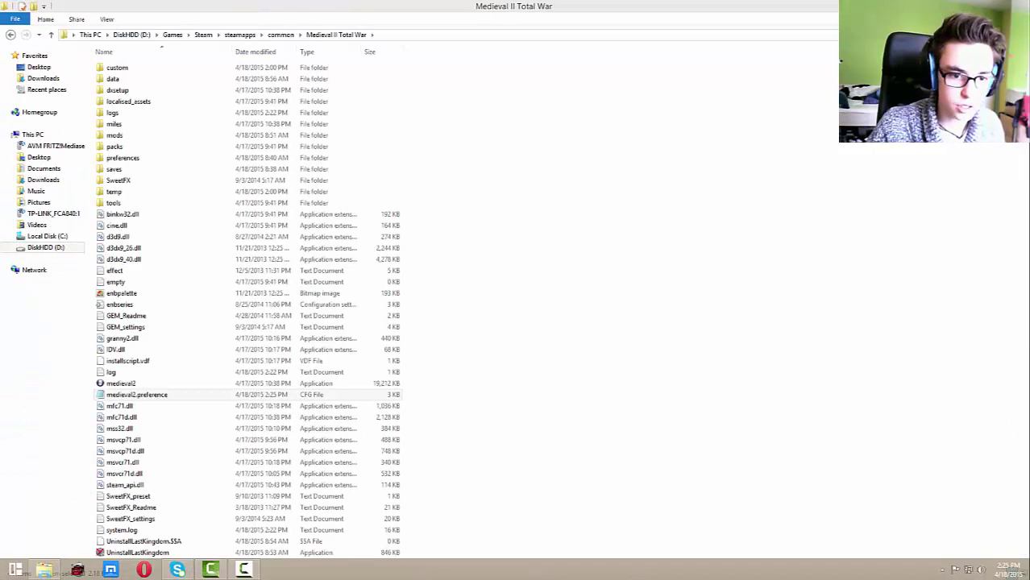
# Step: Set the medieval2.preference file to read-only in its properties and confirm the change
pyautogui.rightClick(158, 398)
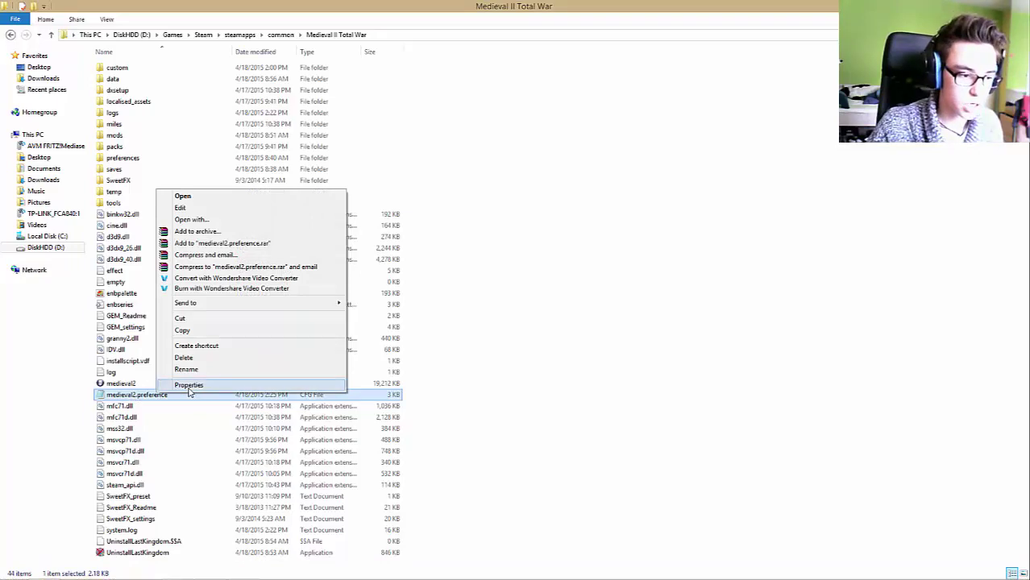
pyautogui.click(189, 385)
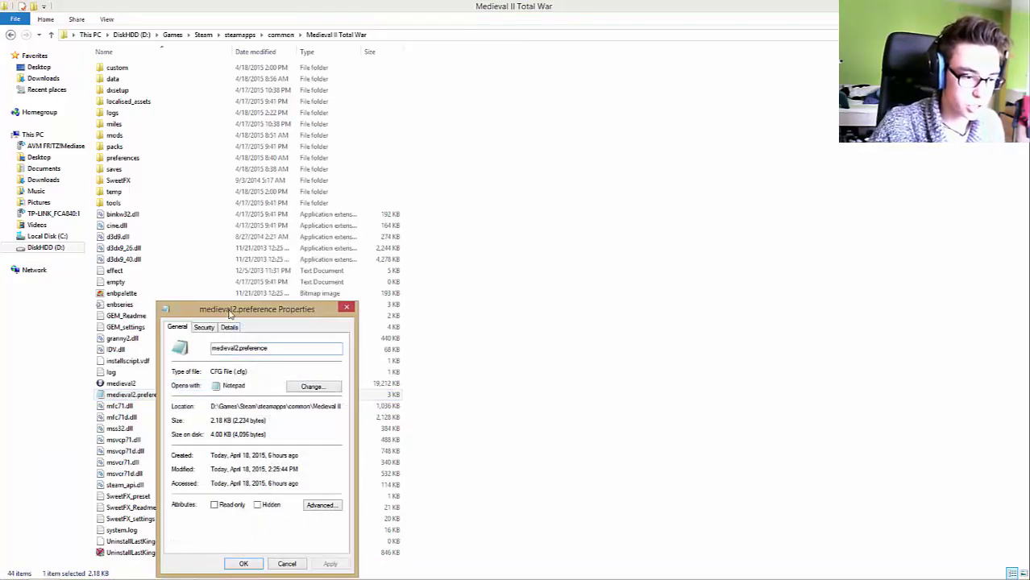
pyautogui.moveTo(271, 311); pyautogui.dragTo(576, 173)
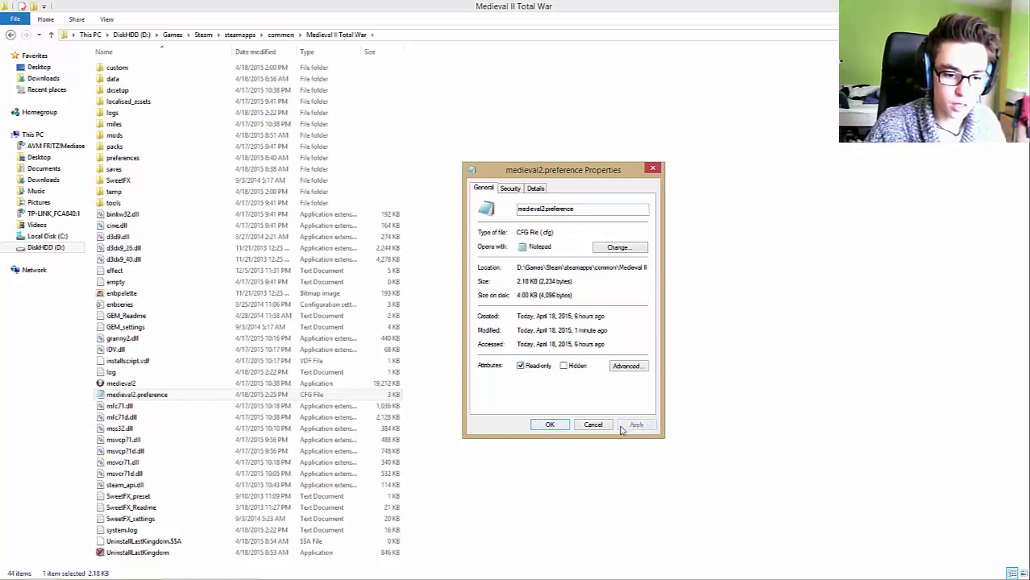
pyautogui.click(549, 424)
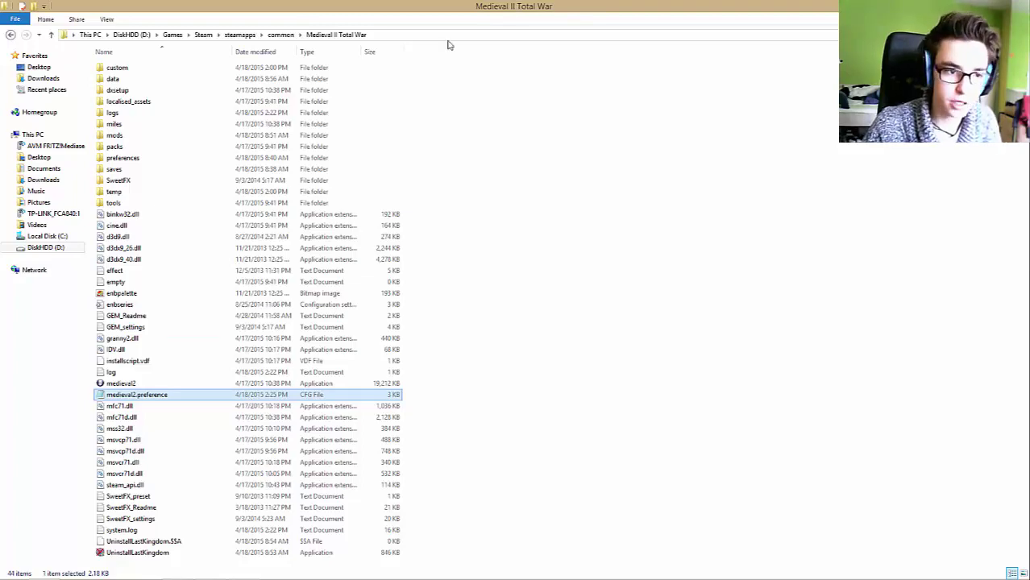
# Step: Restore the folder window to a smaller size, launch Medieval II Total War from the desktop and show its advanced video settings
pyautogui.moveTo(666, 5); pyautogui.dragTo(648, 75)
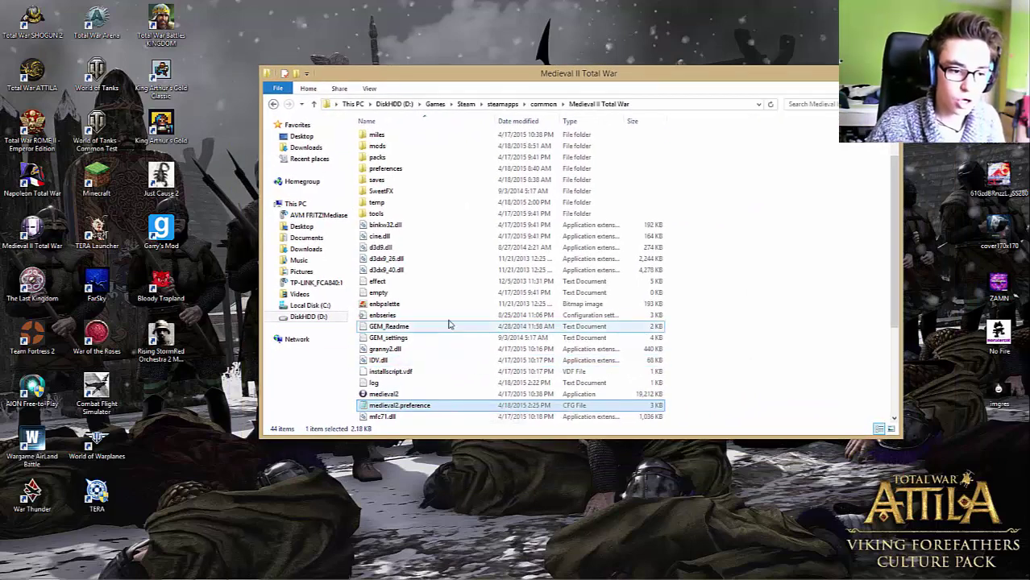
pyautogui.doubleClick(32, 229)
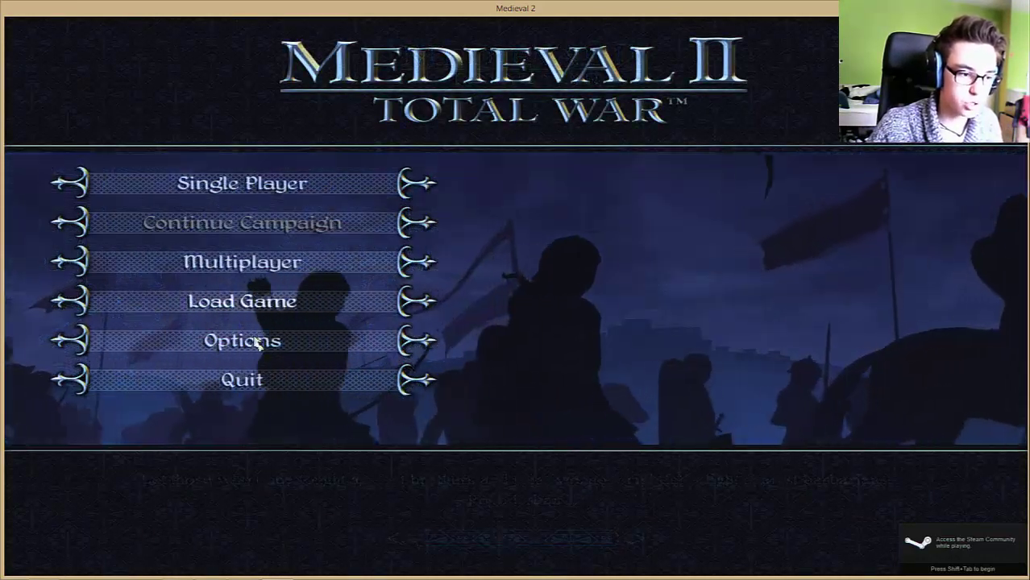
pyautogui.click(244, 341)
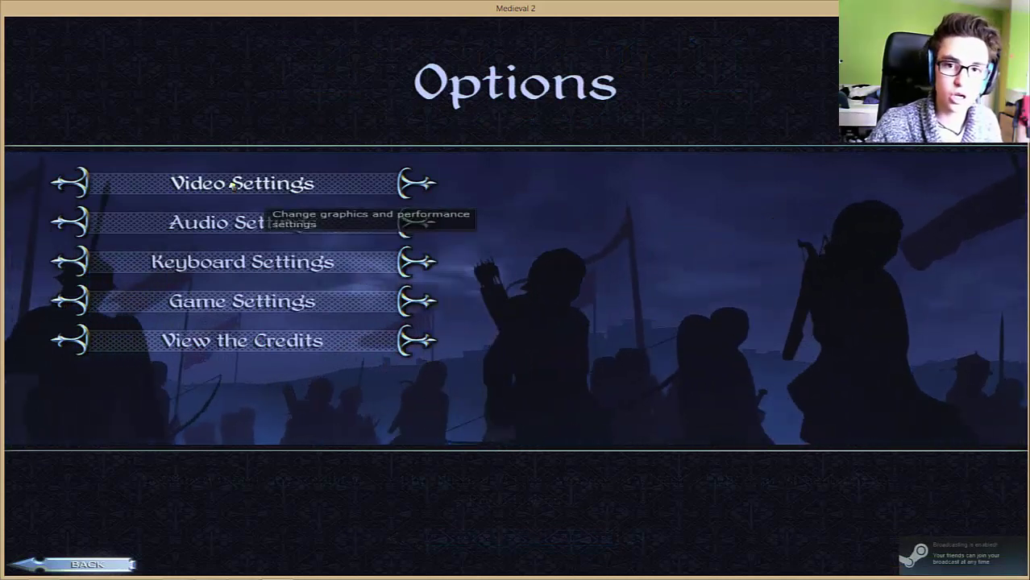
pyautogui.click(232, 184)
pyautogui.click(71, 220)
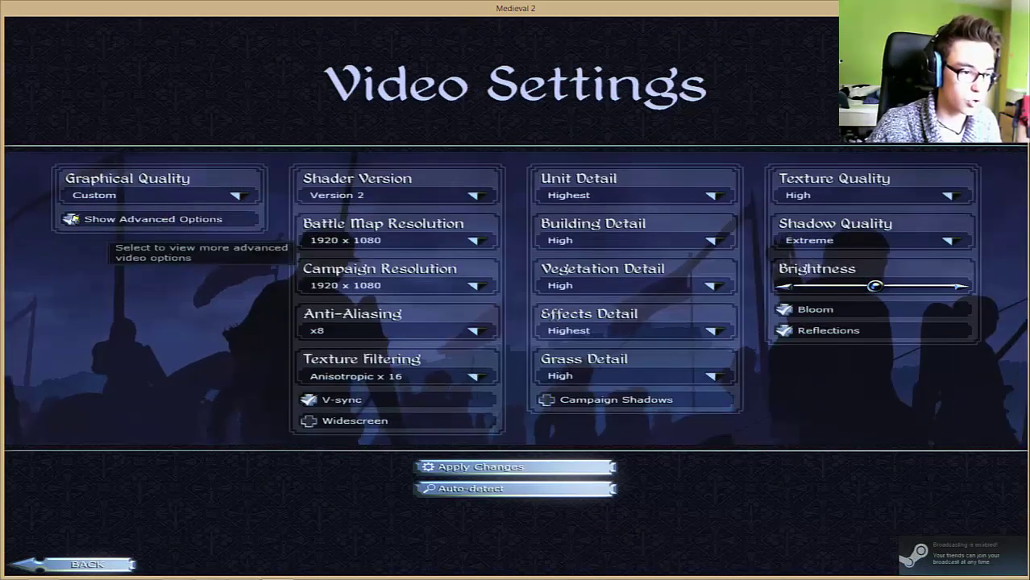
# Step: Examine the resolutions offered for the campaign map and battle map without changing them
pyautogui.click(394, 291)
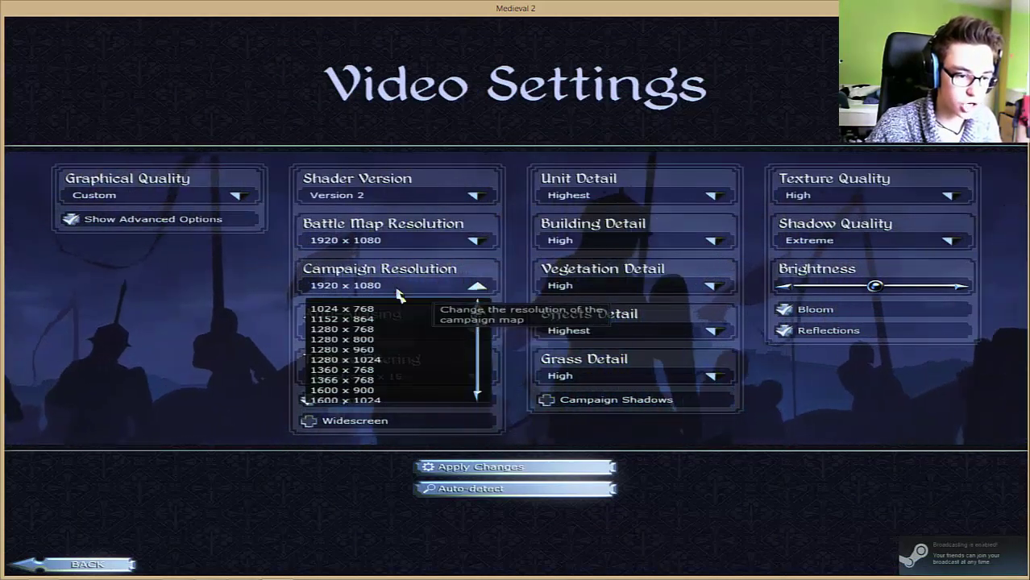
pyautogui.scroll(-2, 409, 324)
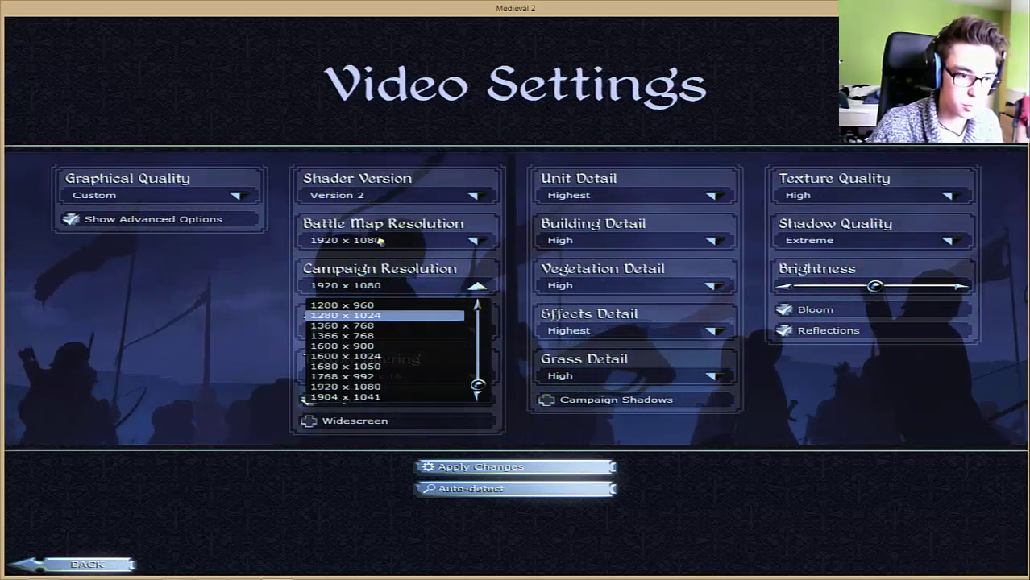
pyautogui.click(378, 240)
pyautogui.click(715, 470)
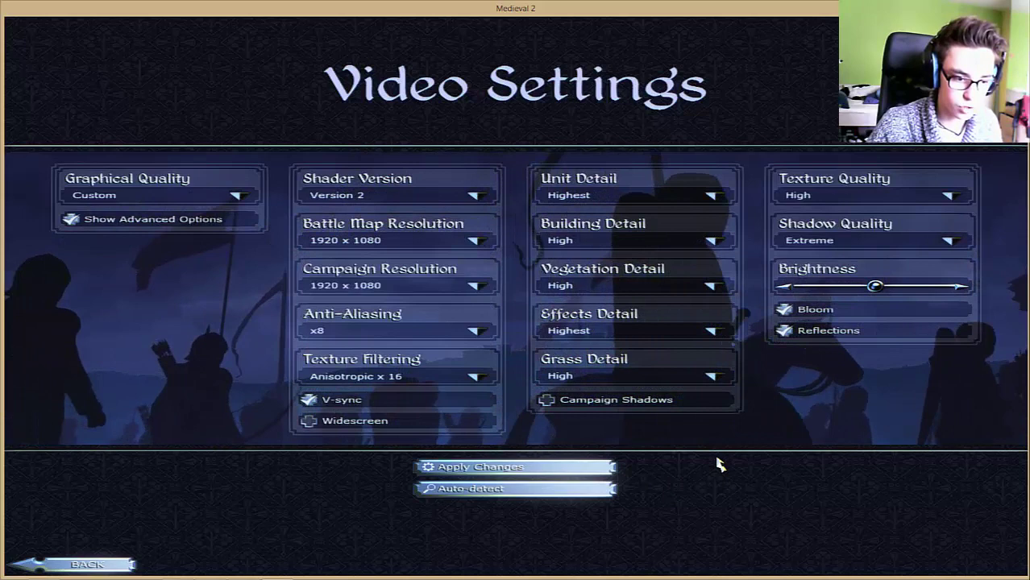
# Step: Turn off V-sync in the video settings and return to the game's main menu
pyautogui.click(309, 400)
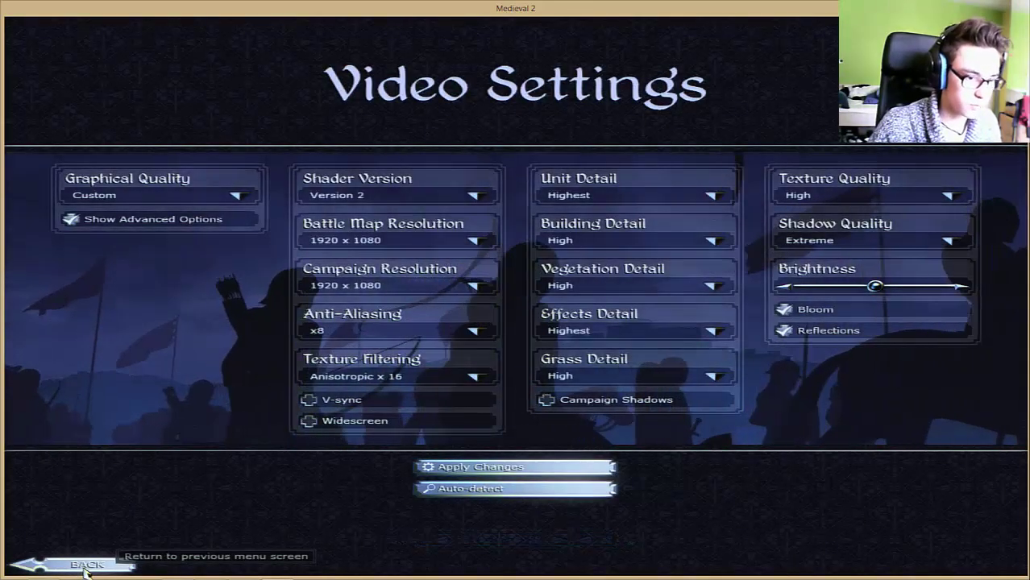
pyautogui.click(86, 567)
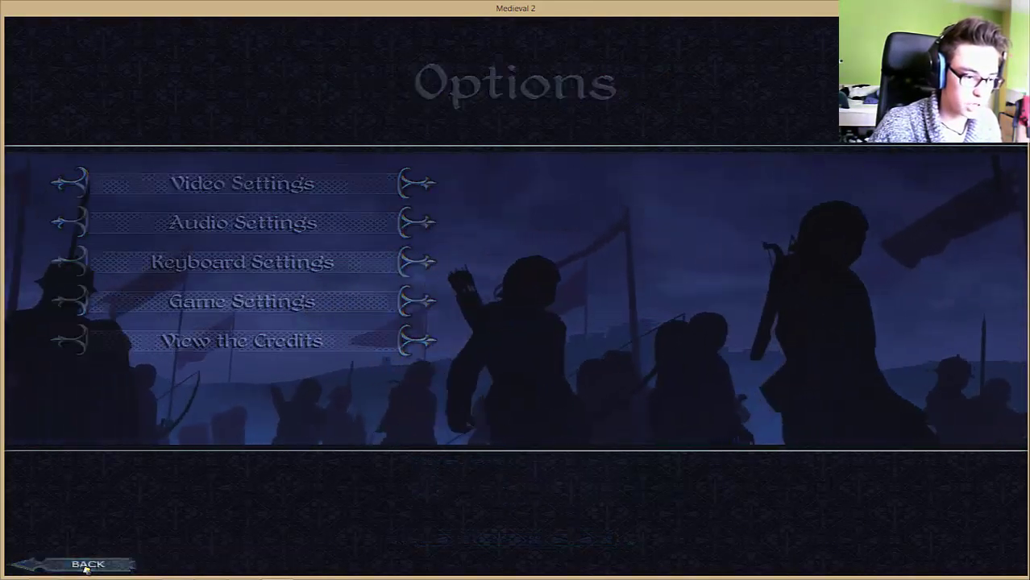
pyautogui.click(86, 565)
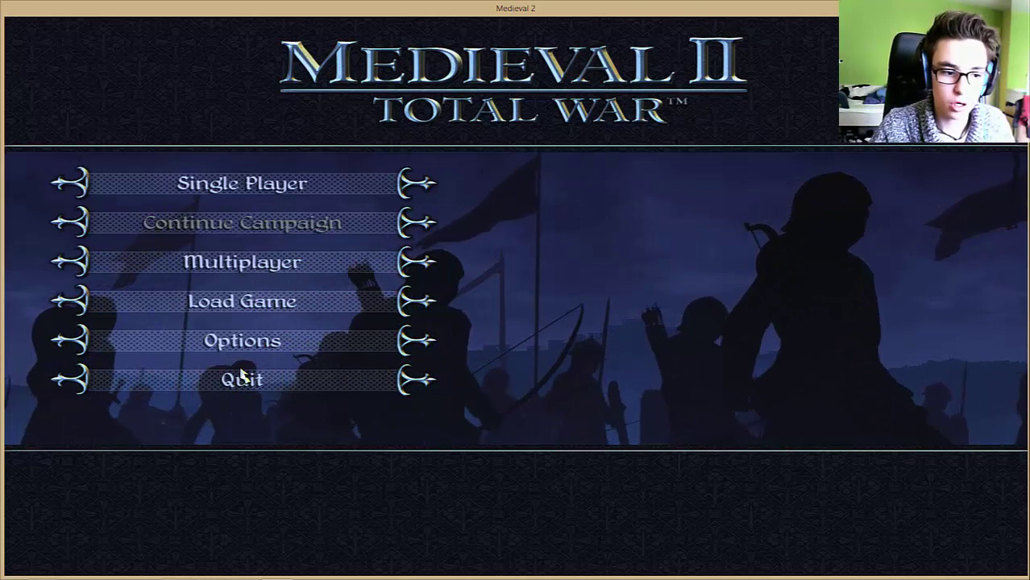
# Step: Quit Medieval II Total War to the desktop, confirming the exit
pyautogui.click(242, 379)
pyautogui.click(486, 334)
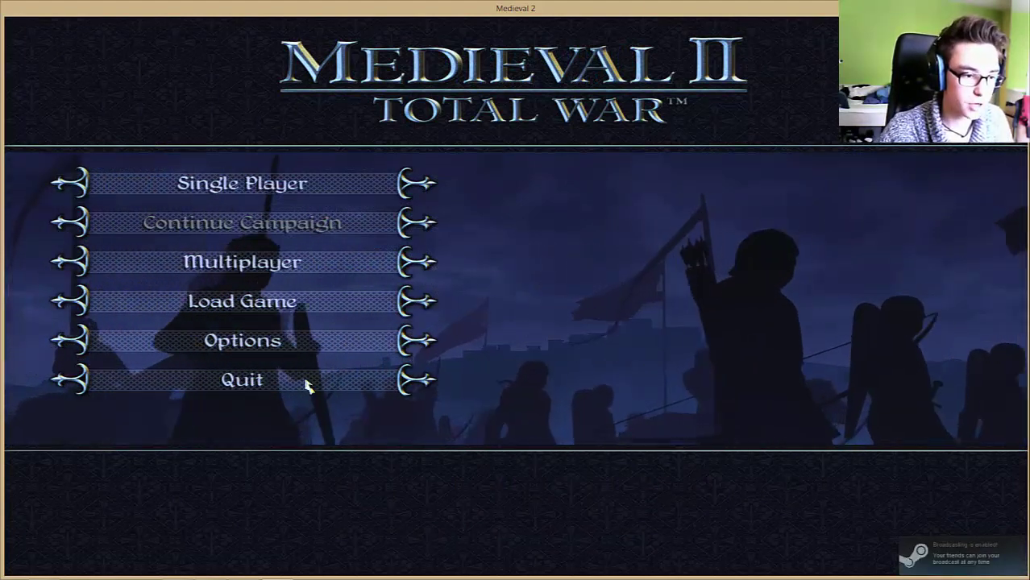
pyautogui.click(256, 382)
pyautogui.click(483, 333)
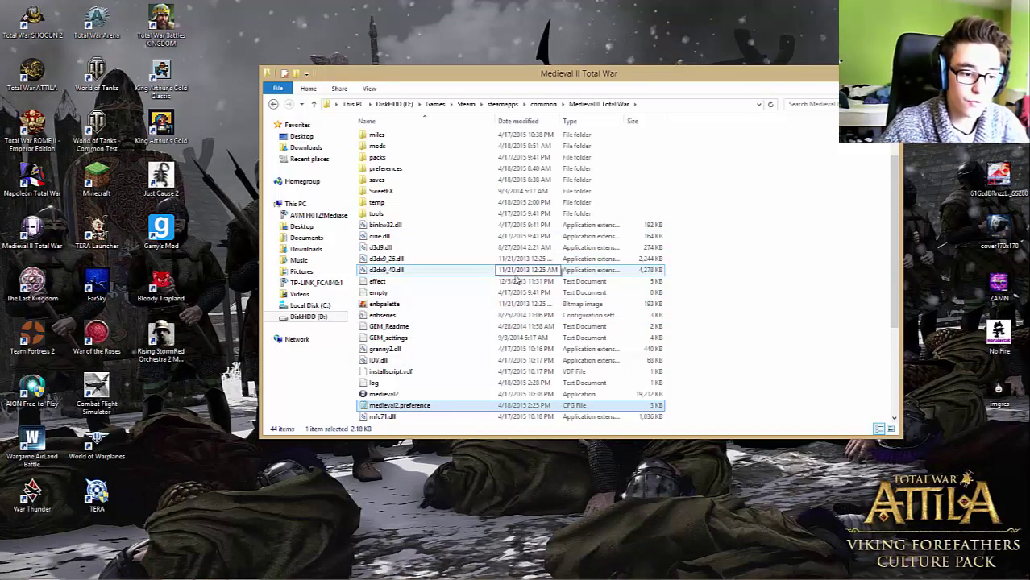
pyautogui.scroll(-5, 516, 280)
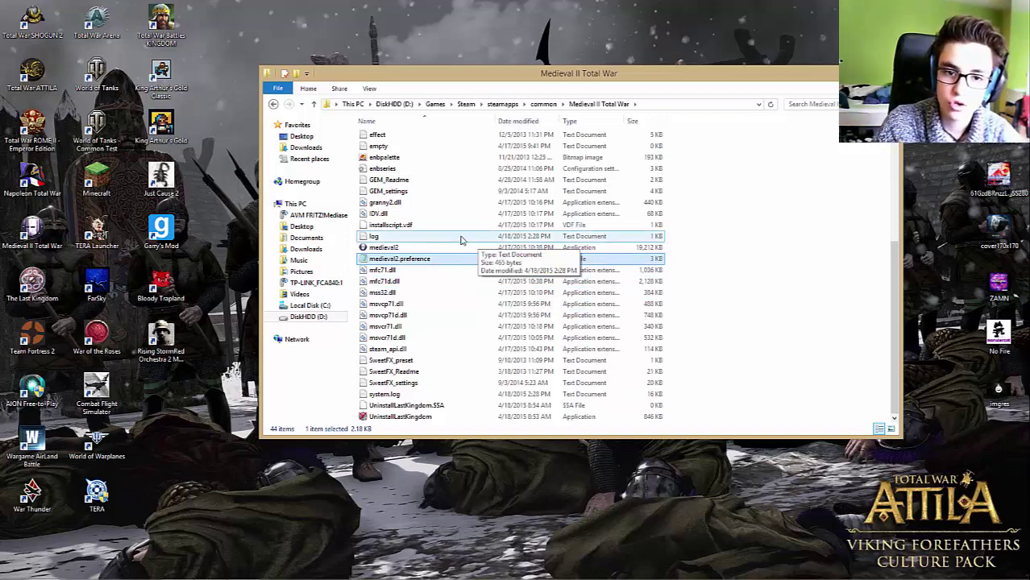
pyautogui.moveTo(751, 76); pyautogui.dragTo(812, 115)
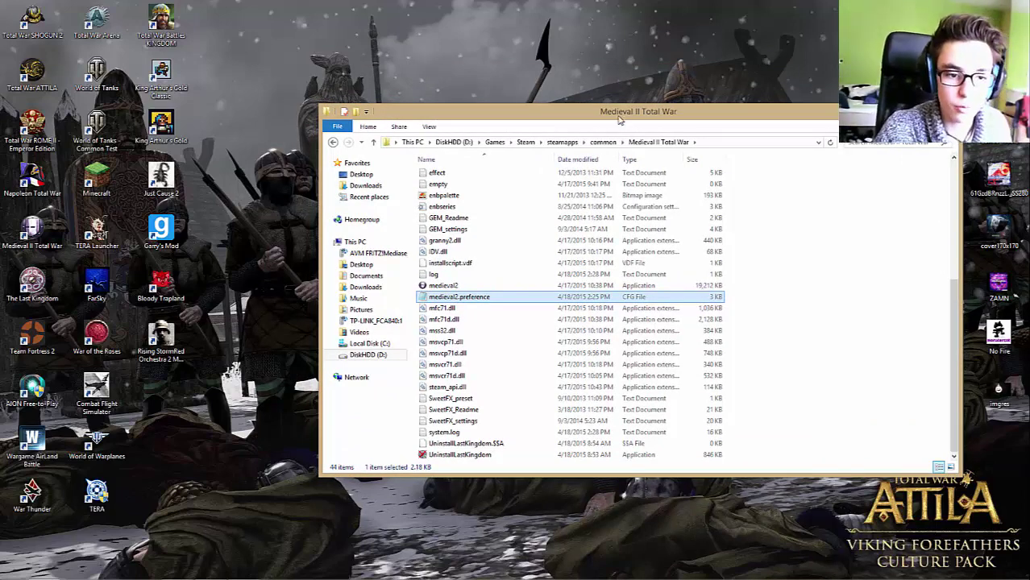
pyautogui.moveTo(678, 118); pyautogui.dragTo(574, 111)
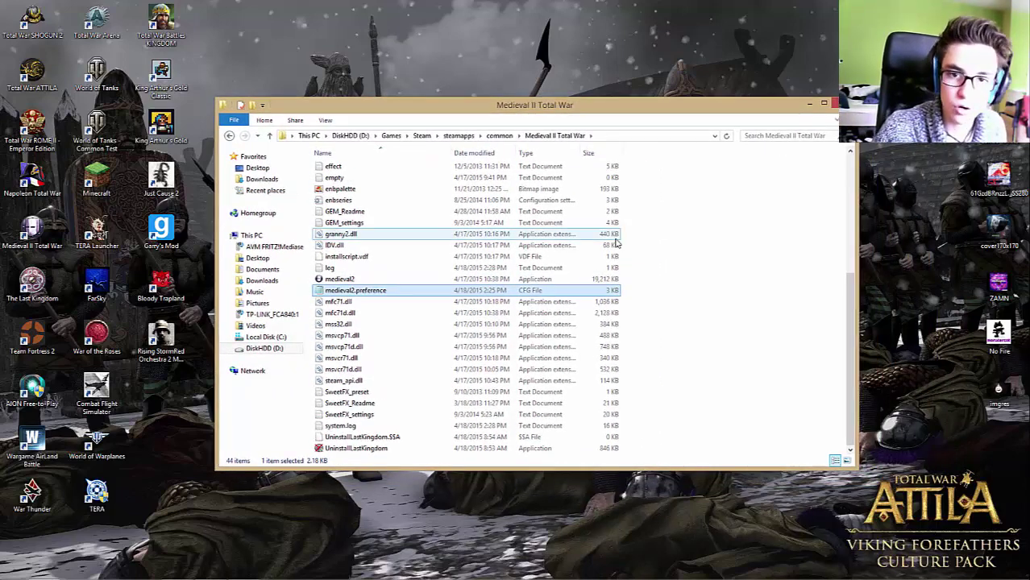